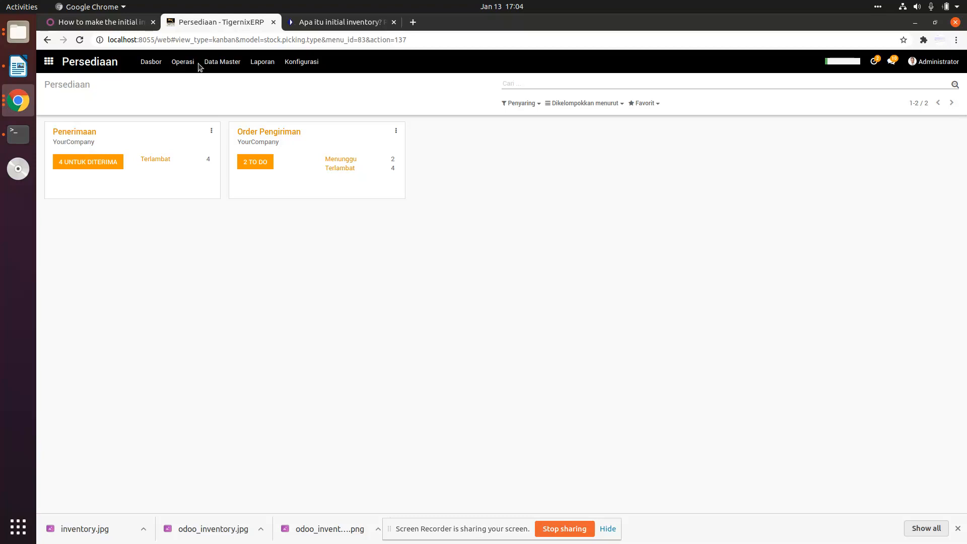
# Create and save a new product named Kursi with the product type Produk Stok
pyautogui.click(174, 64)
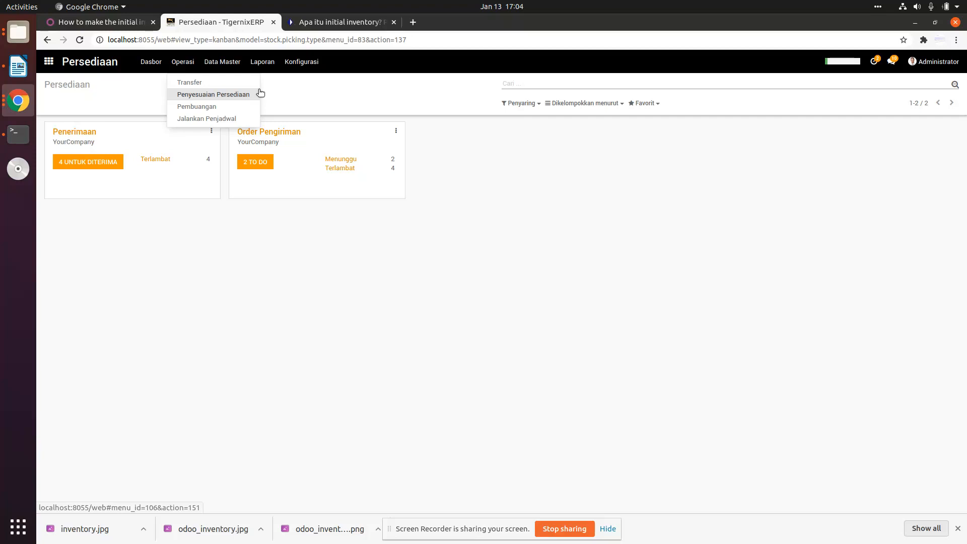
pyautogui.moveTo(227, 62)
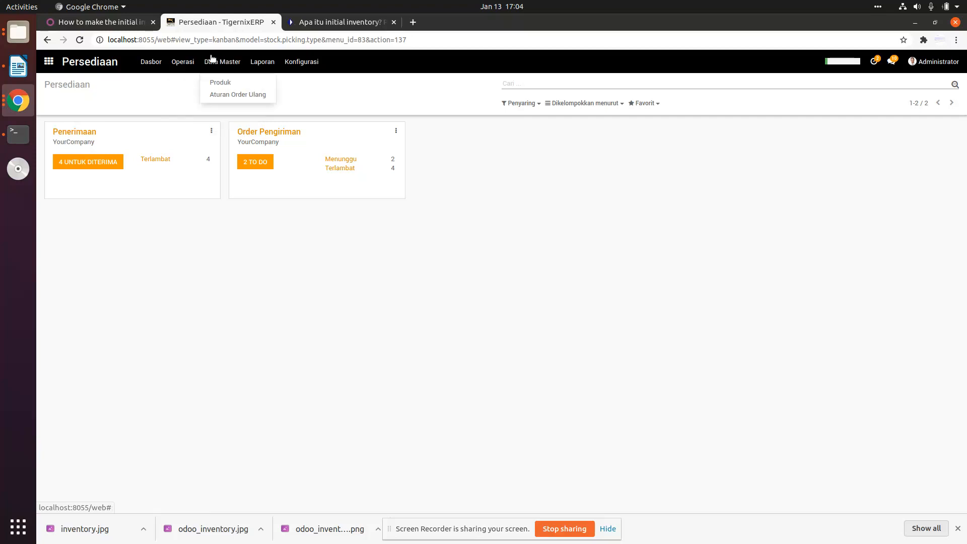
pyautogui.click(220, 83)
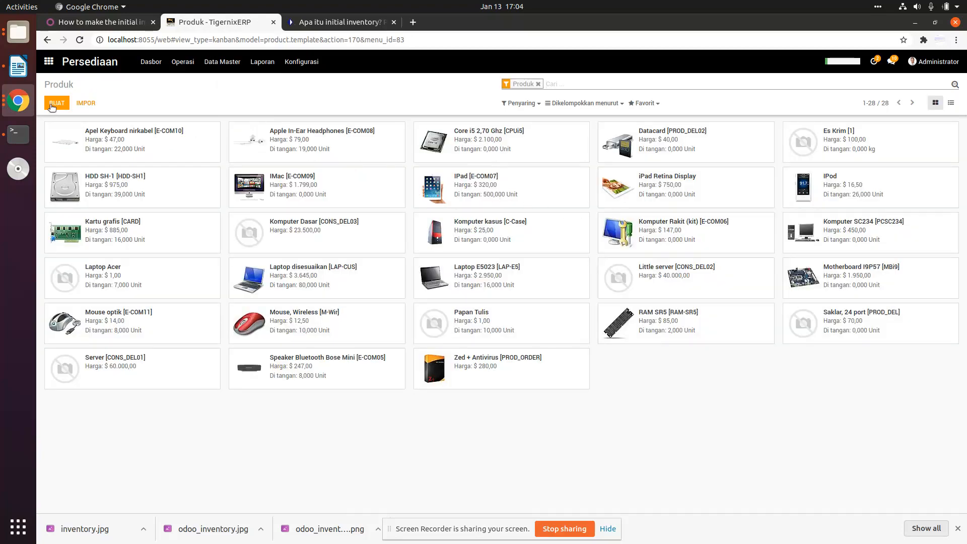
pyautogui.click(57, 102)
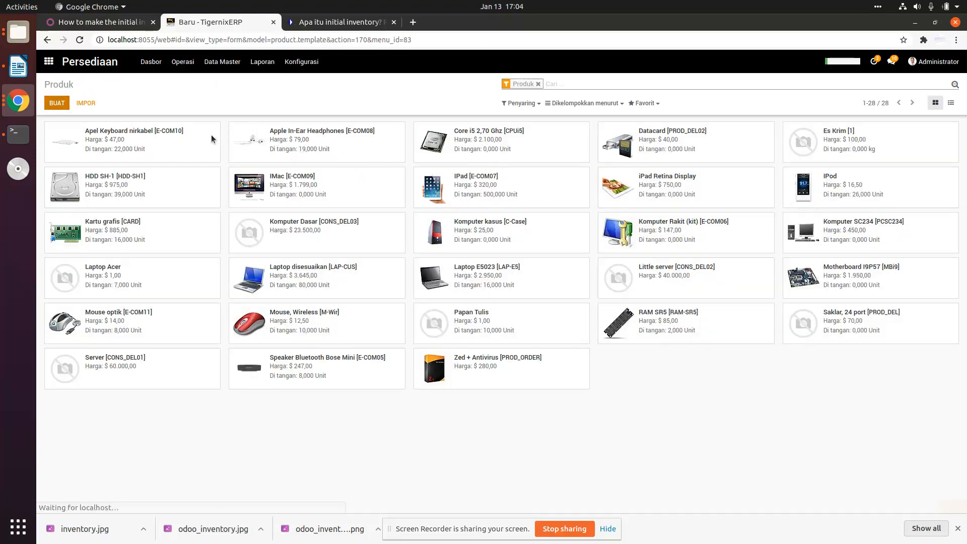
pyautogui.write('Kursi')
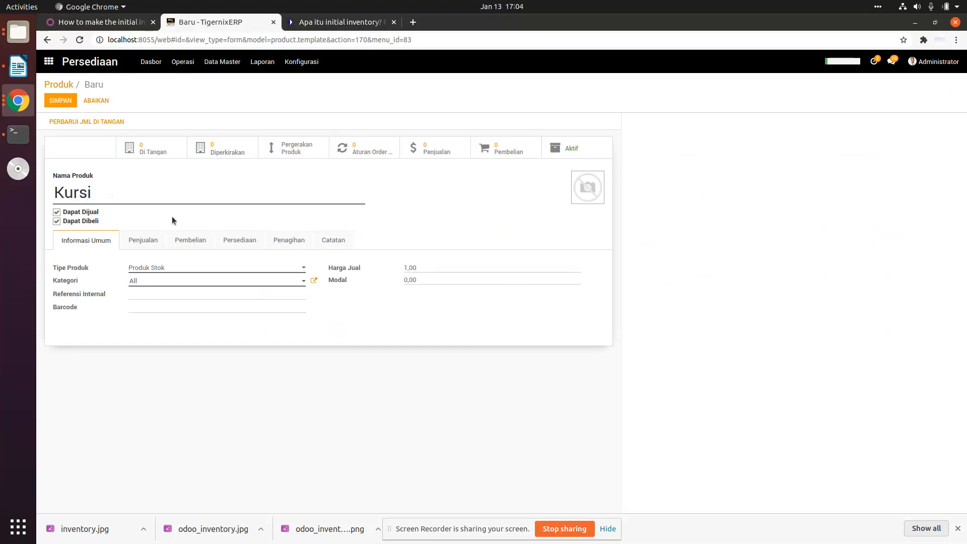
pyautogui.moveTo(53, 269); pyautogui.dragTo(87, 265)
pyautogui.click(174, 270)
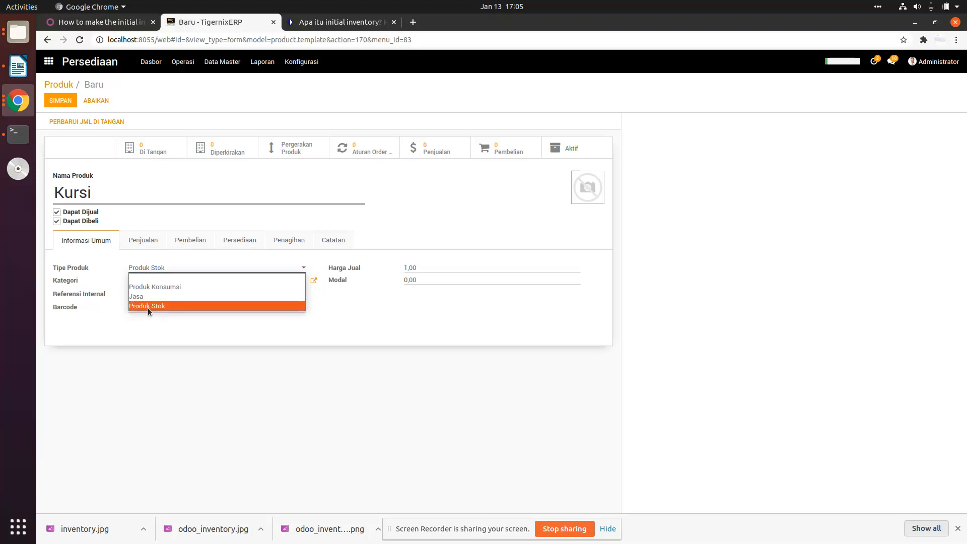
pyautogui.click(147, 307)
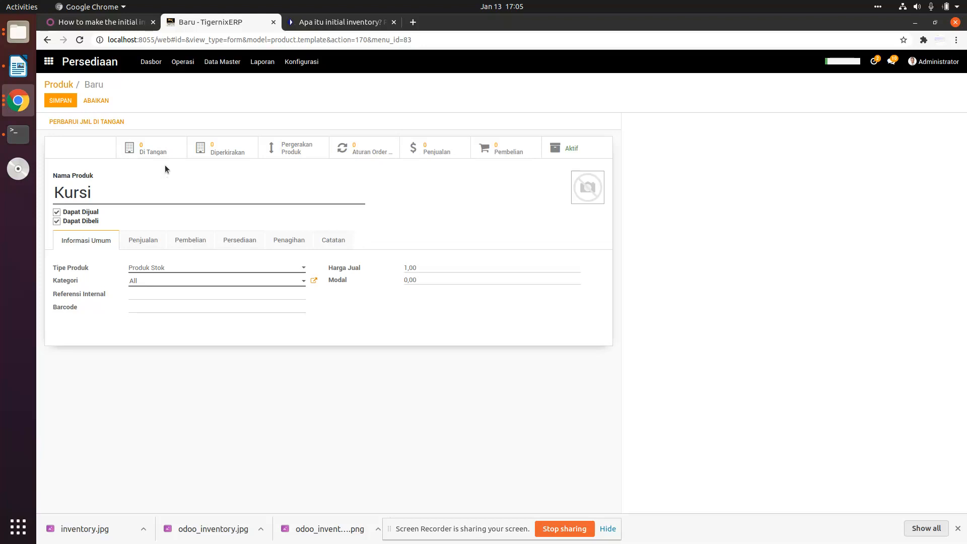
pyautogui.click(65, 103)
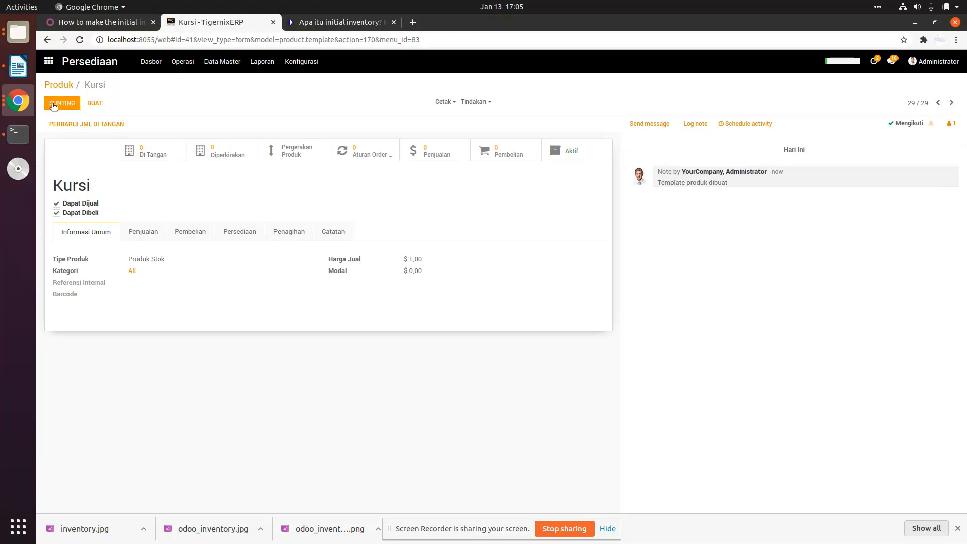
# Create another product named Meja and save it
pyautogui.click(112, 109)
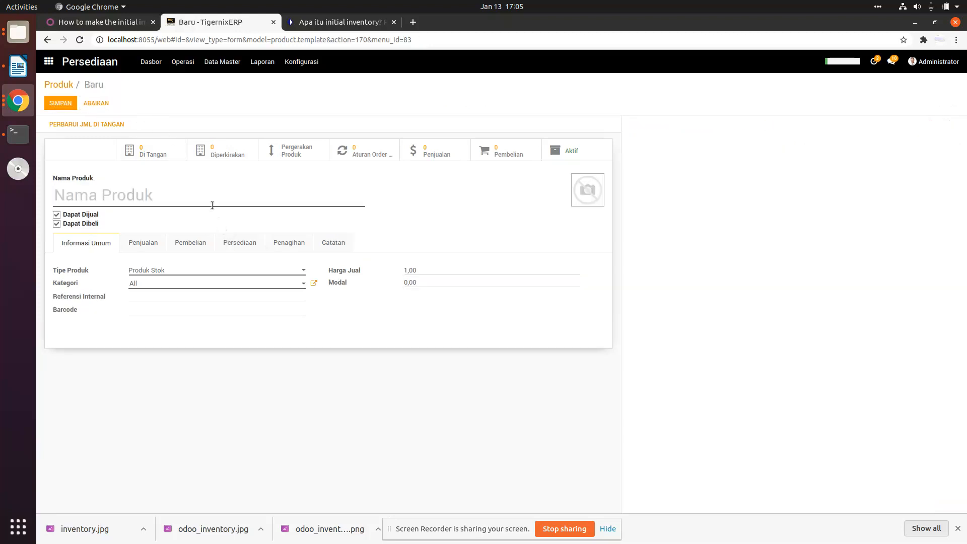
pyautogui.write('Meja')
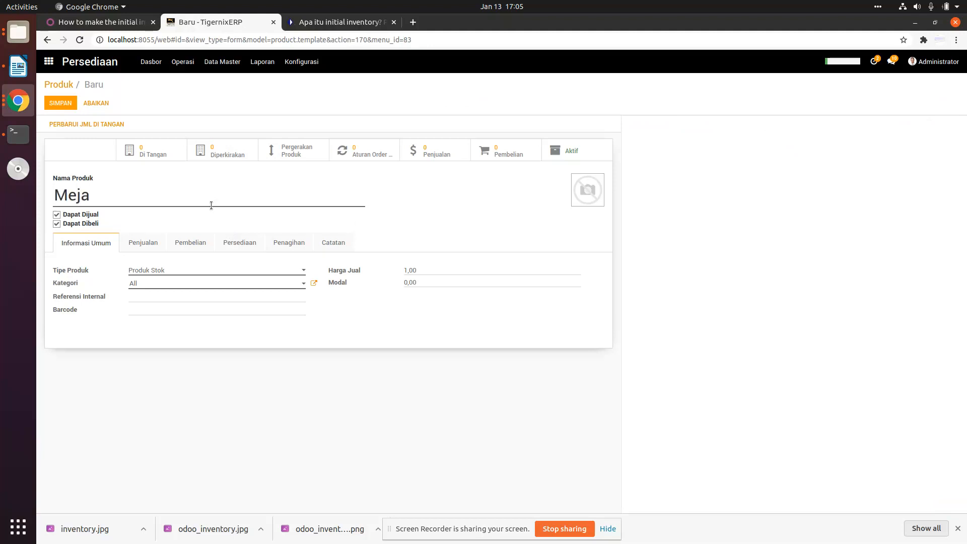
pyautogui.click(52, 104)
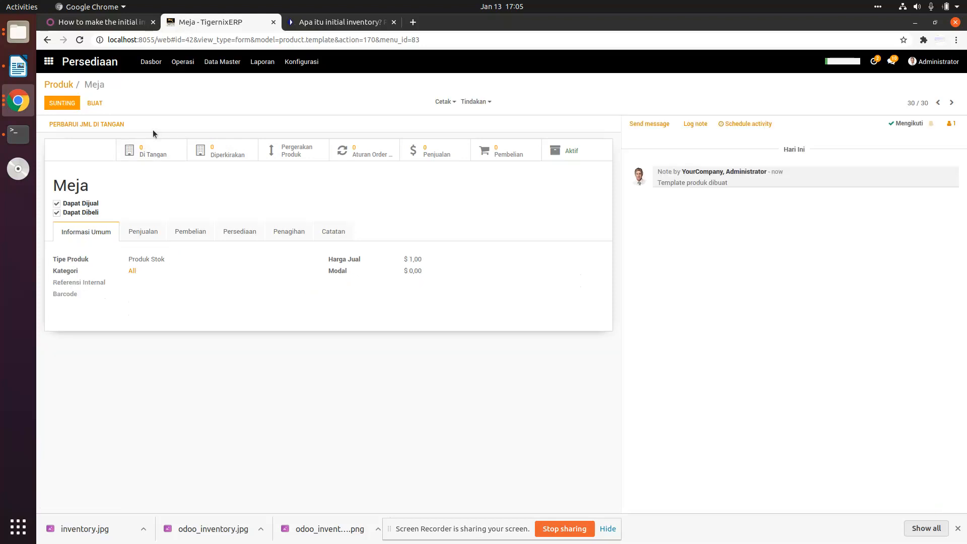
# Create a third product named Paku and save it
pyautogui.click(99, 101)
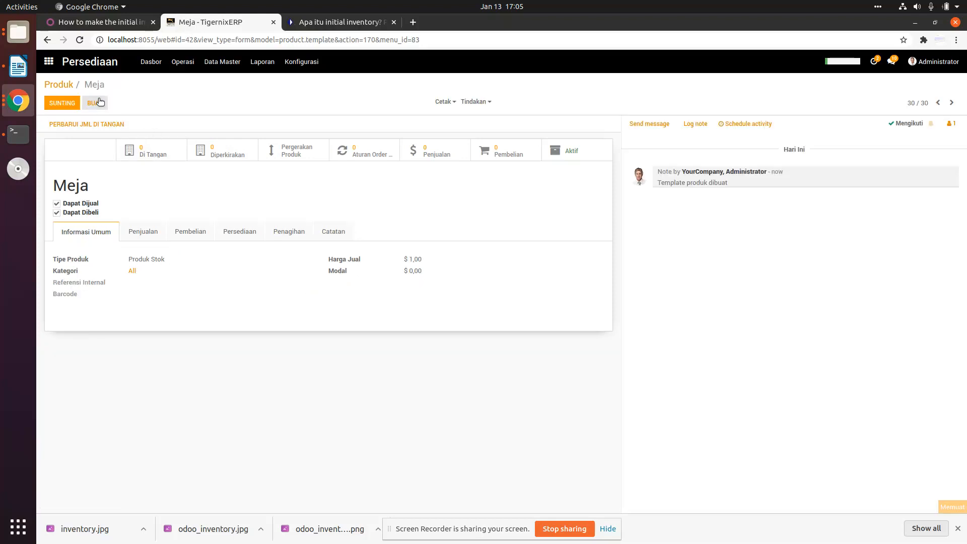
pyautogui.click(130, 197)
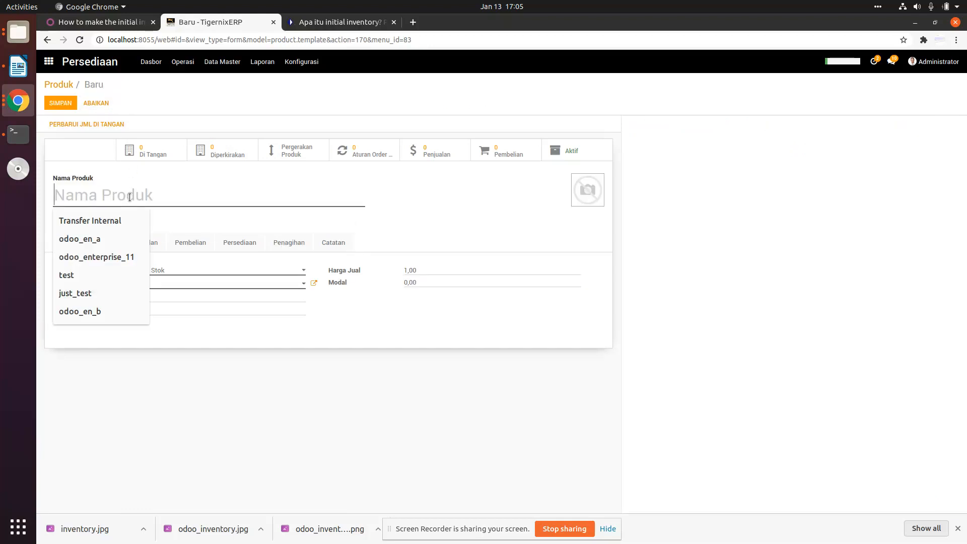
pyautogui.write('Paku')
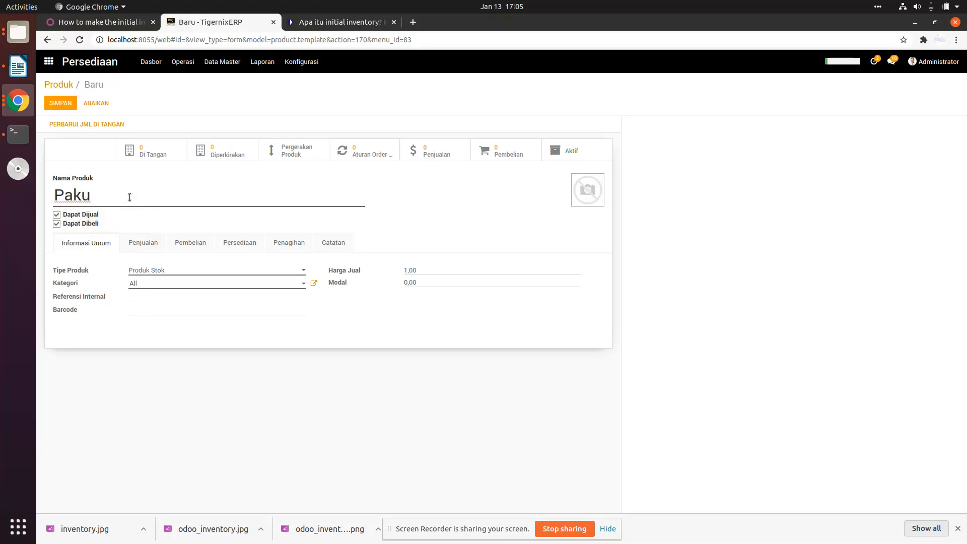
pyautogui.click(61, 105)
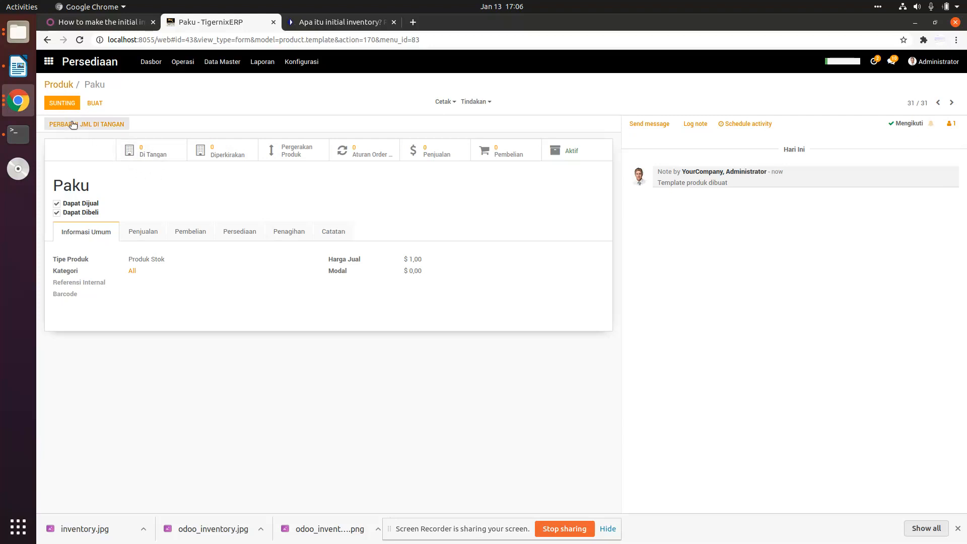
# Update the on-hand quantity of the Paku product to 5 and apply it
pyautogui.click(120, 124)
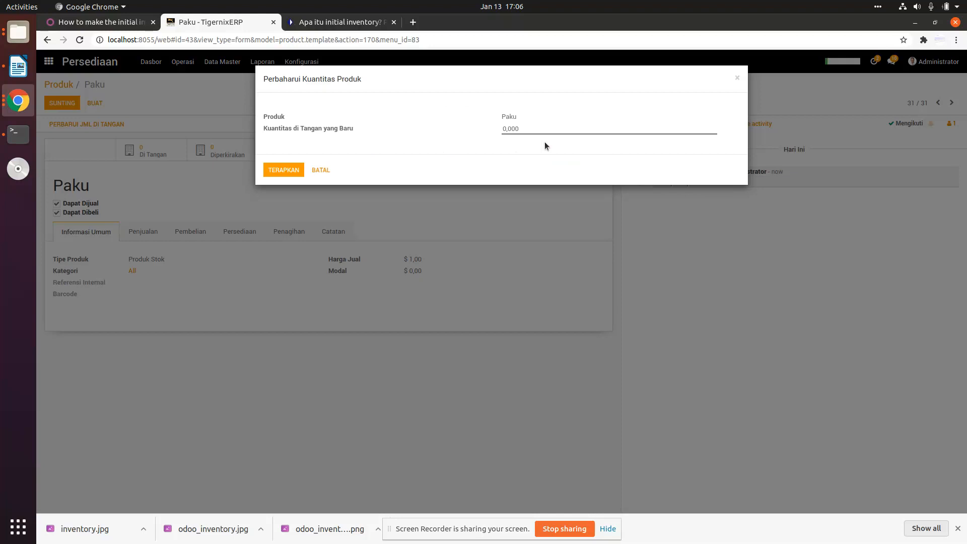
pyautogui.hotkey('shift', 'Left')
pyautogui.click(292, 173)
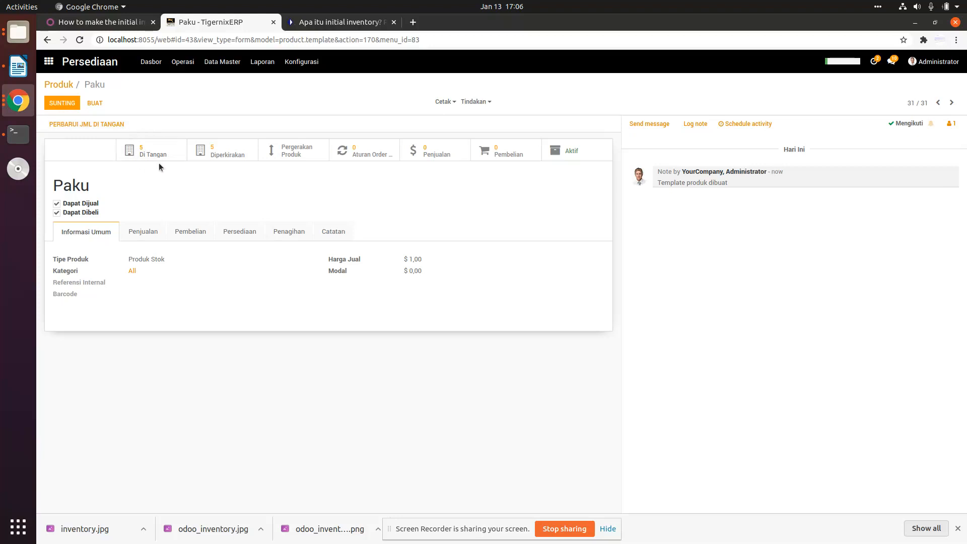
# Review the INV: Paku record among the inventory adjustments and return to the adjustment list
pyautogui.click(190, 63)
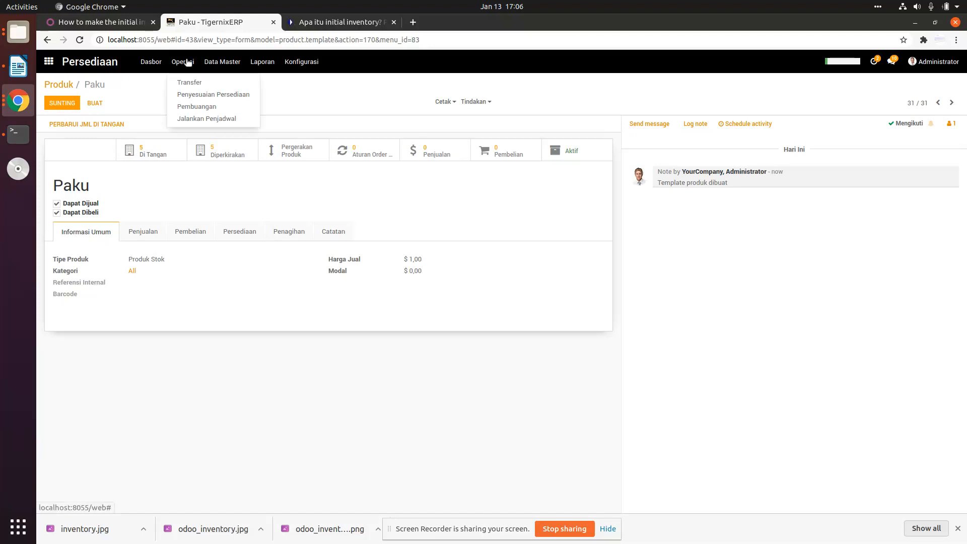
pyautogui.click(208, 96)
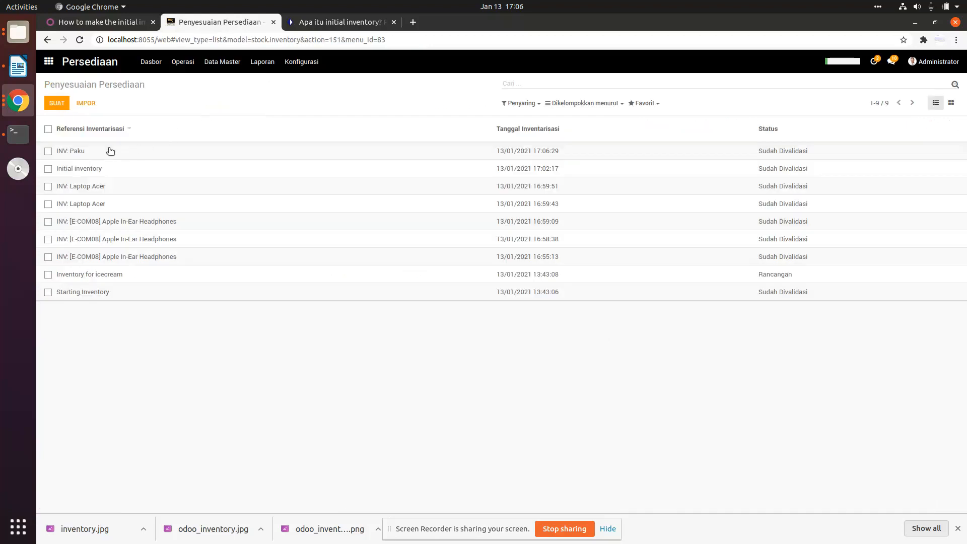
pyautogui.click(80, 150)
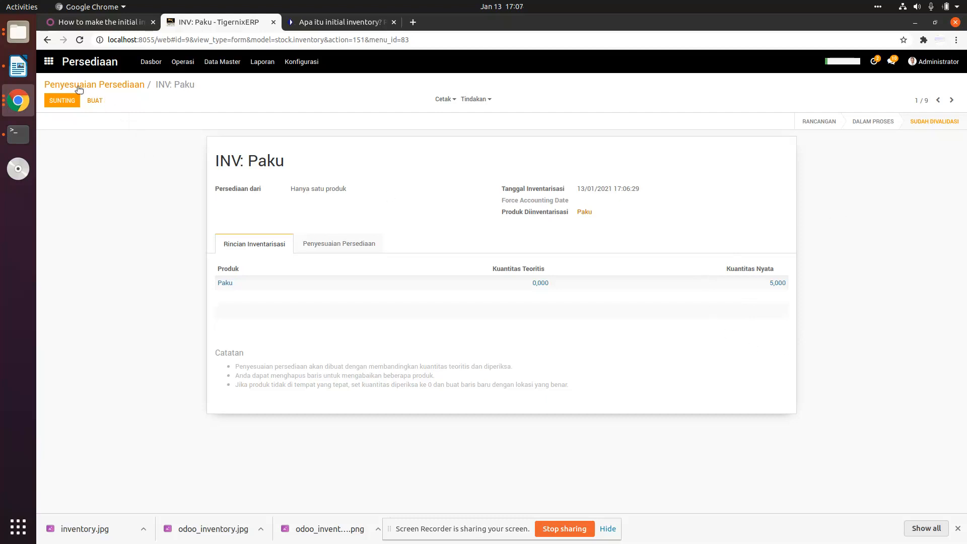
pyautogui.click(126, 85)
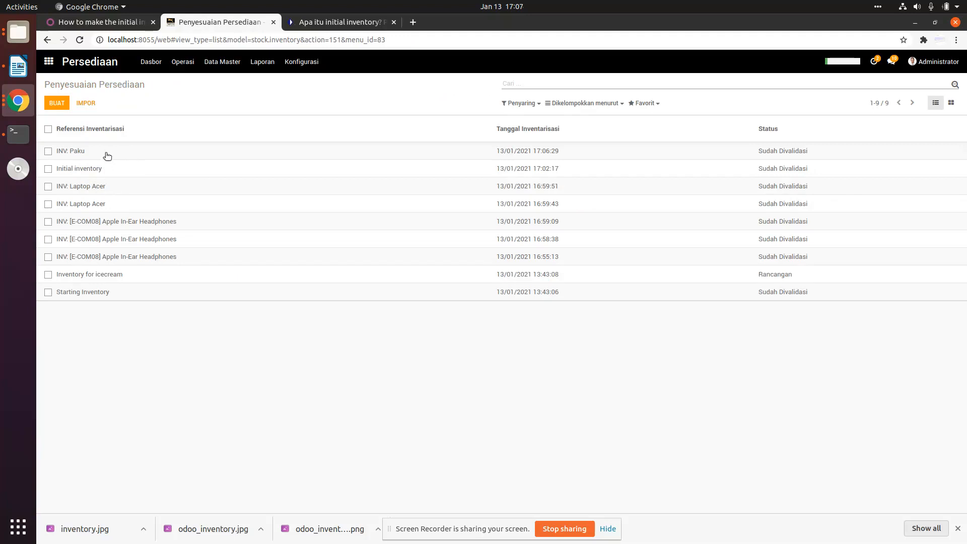
# Open the list of products in the inventory master data
pyautogui.click(151, 61)
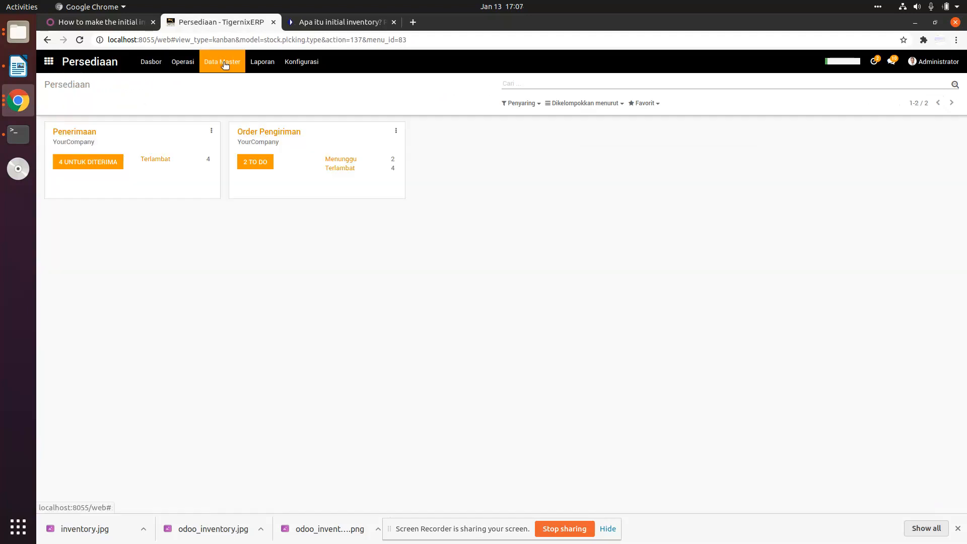
pyautogui.click(214, 61)
pyautogui.click(215, 83)
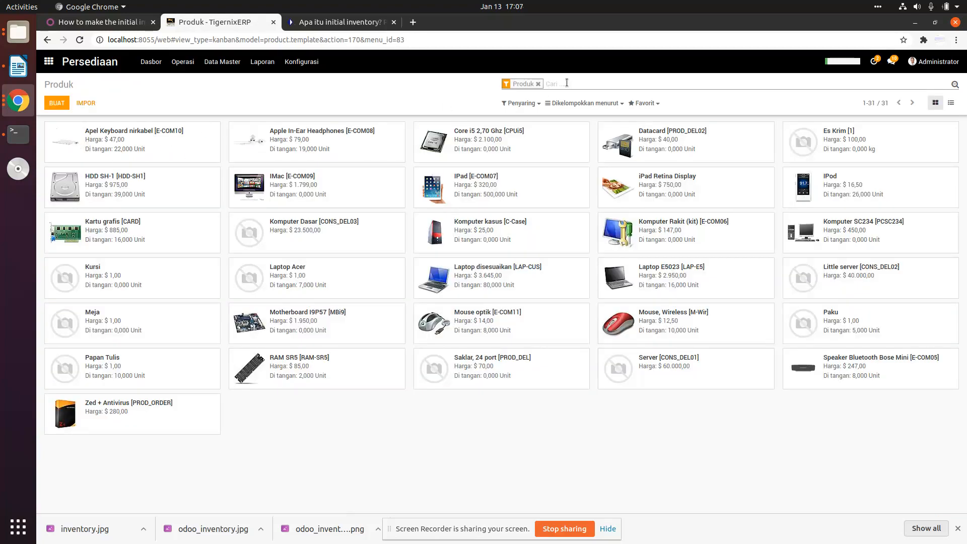
pyautogui.write('product')
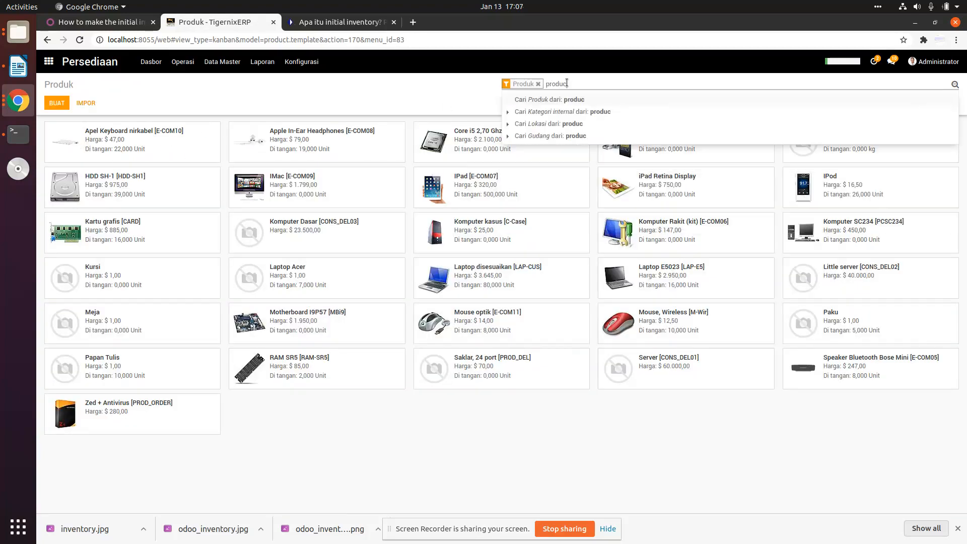
pyautogui.press('Return')
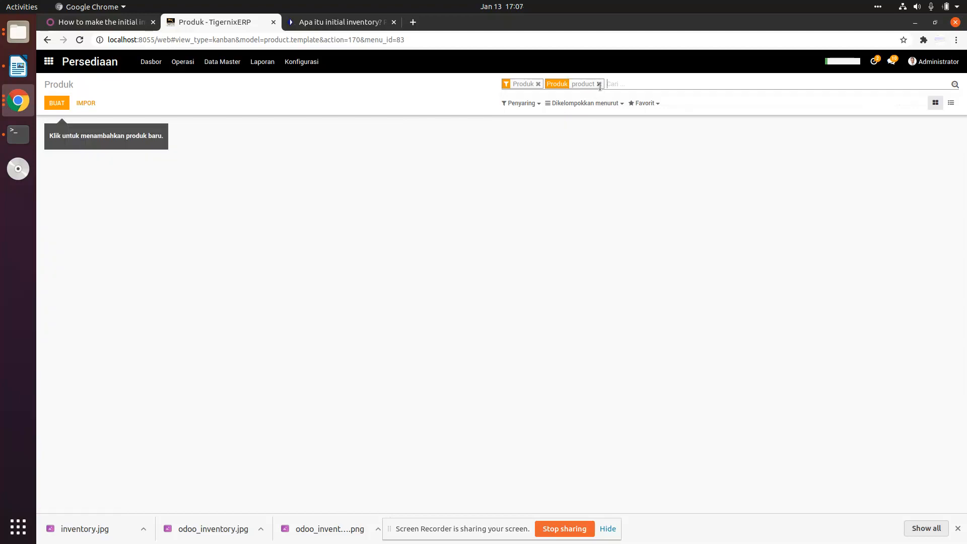
pyautogui.click(599, 84)
# Search the products for kursi and open the Kursi product
pyautogui.write('k')
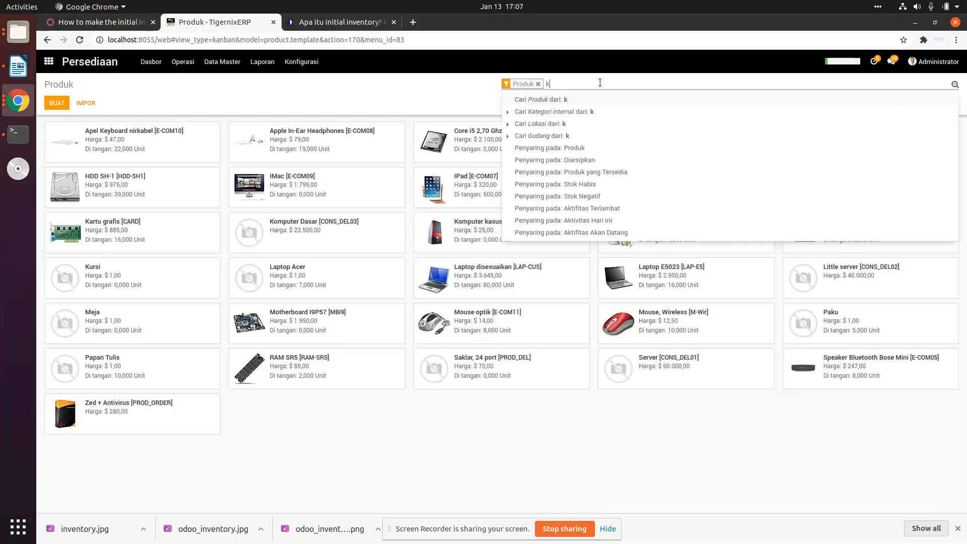
pyautogui.write('ursi')
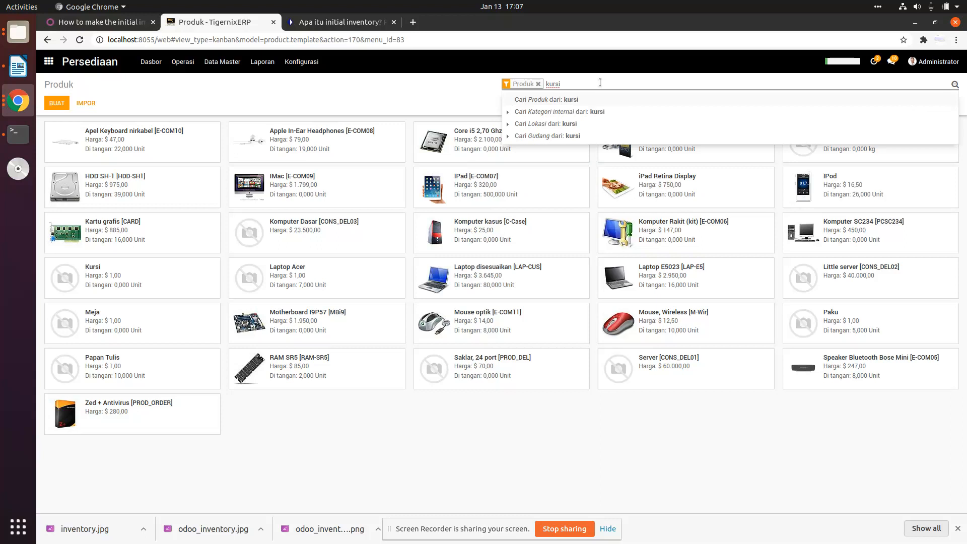
pyautogui.press('Return')
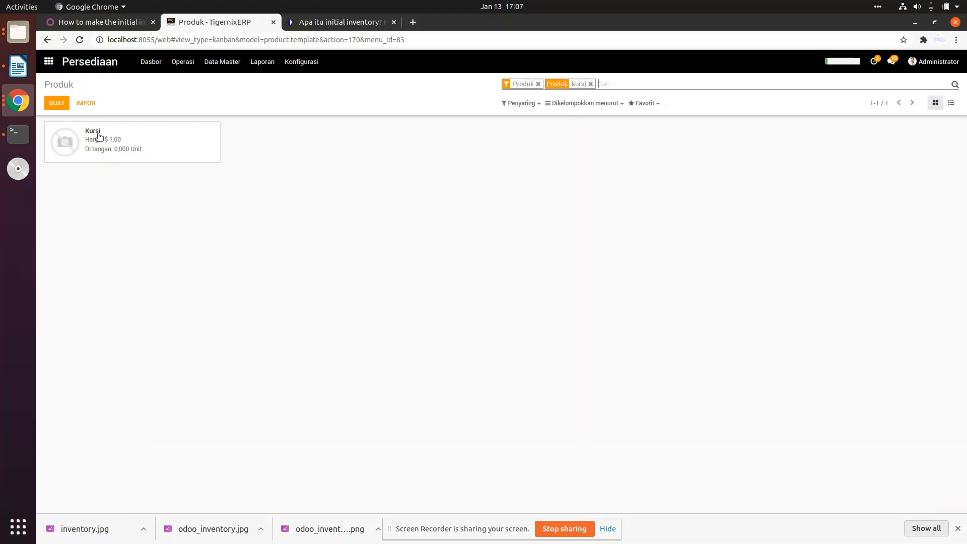
pyautogui.click(99, 136)
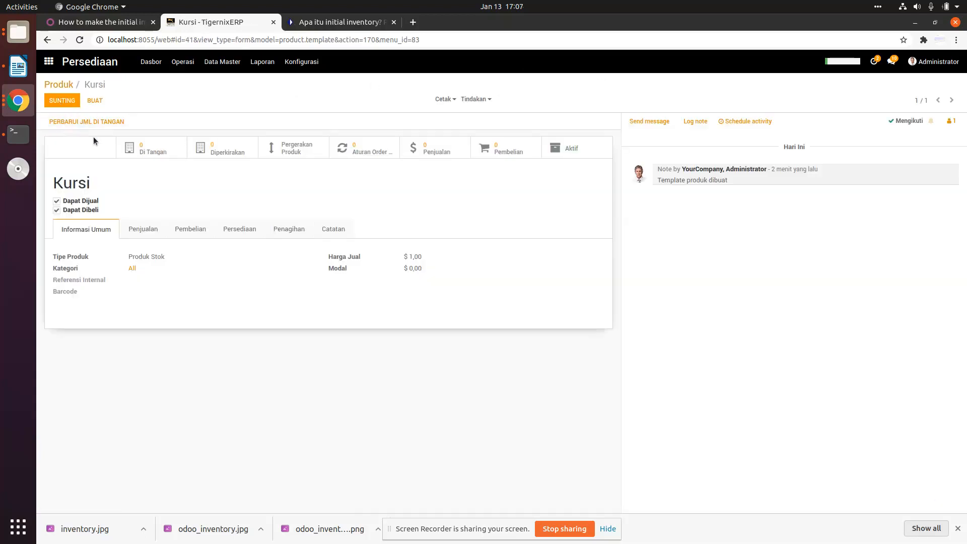
# Update the on-hand quantity of the Kursi product to 10 and apply it
pyautogui.click(74, 119)
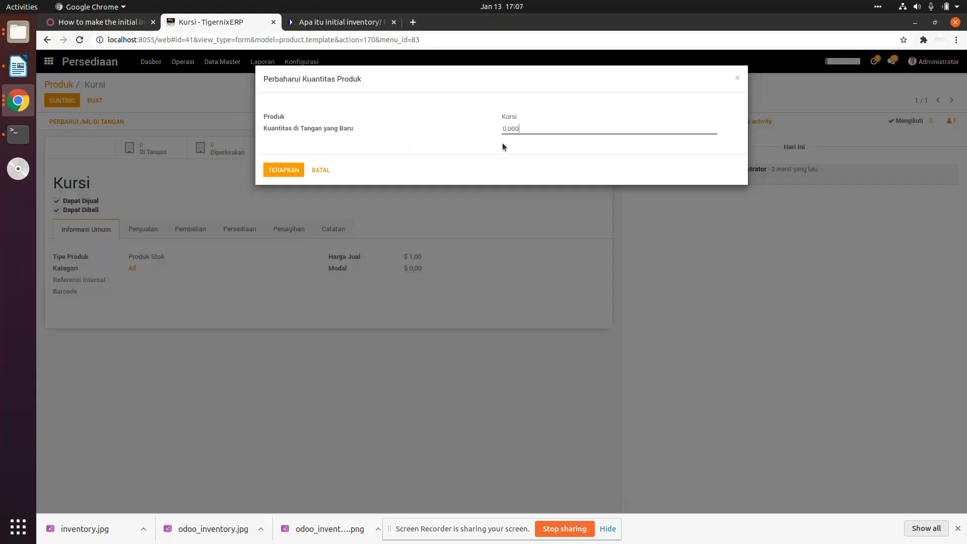
pyautogui.hotkey('ctrl', 'a')
pyautogui.write('10')
pyautogui.click(282, 171)
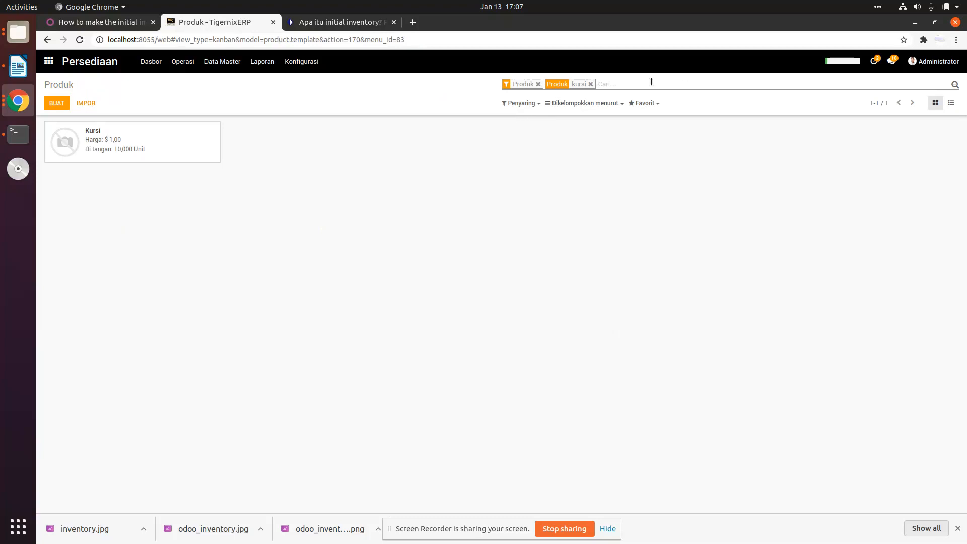
# Replace the product search with meja and open the Meja product
pyautogui.press('BackSpace')
pyautogui.write('meja')
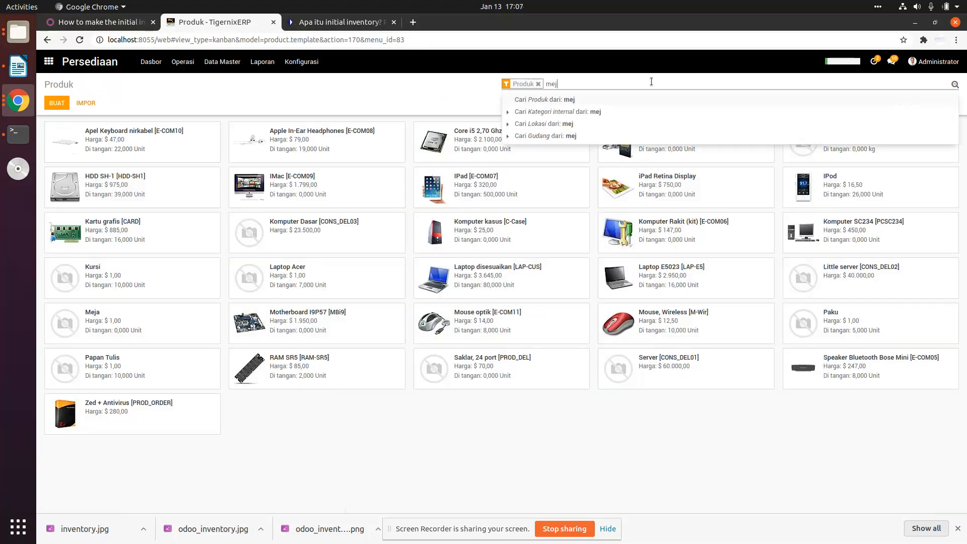
pyautogui.press('Return')
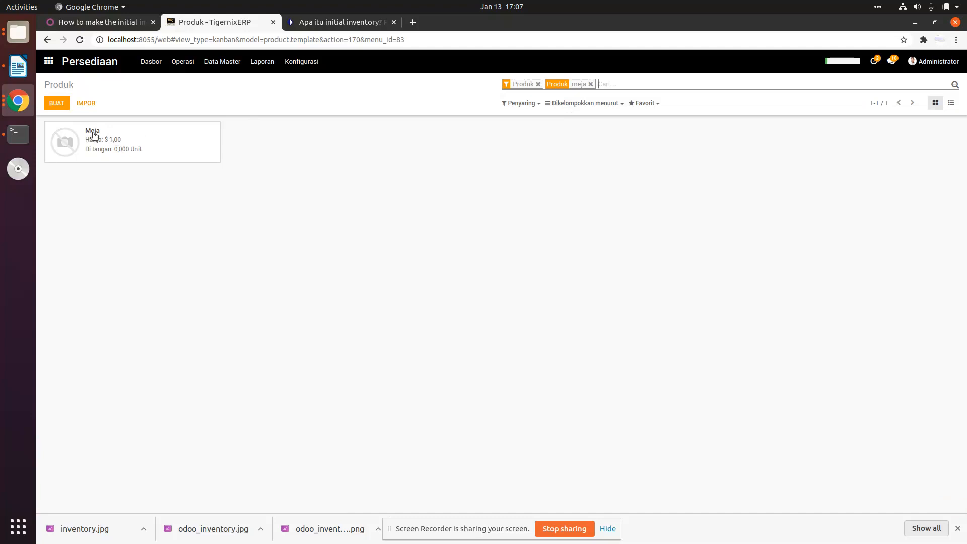
pyautogui.click(72, 125)
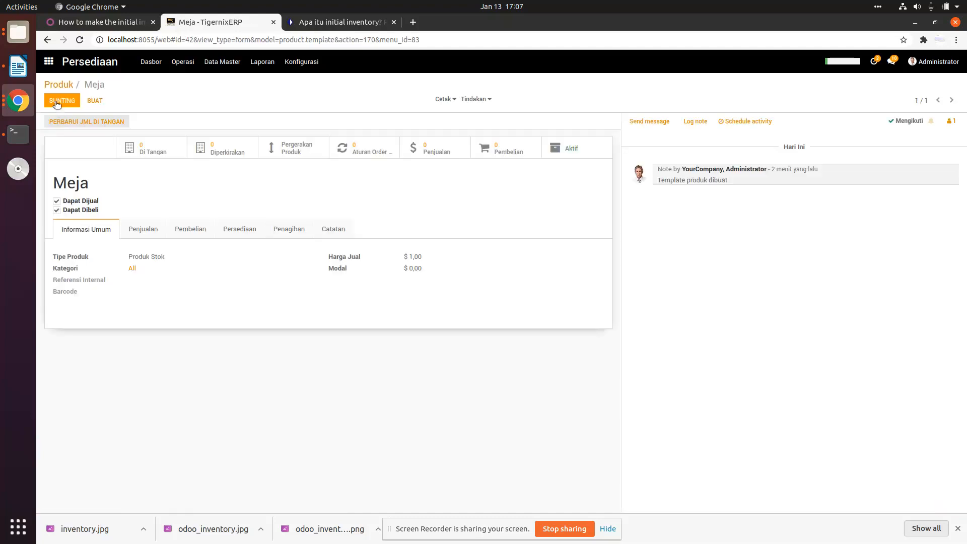
# Update the on-hand quantity of the Meja product to 20 and apply it
pyautogui.click(57, 102)
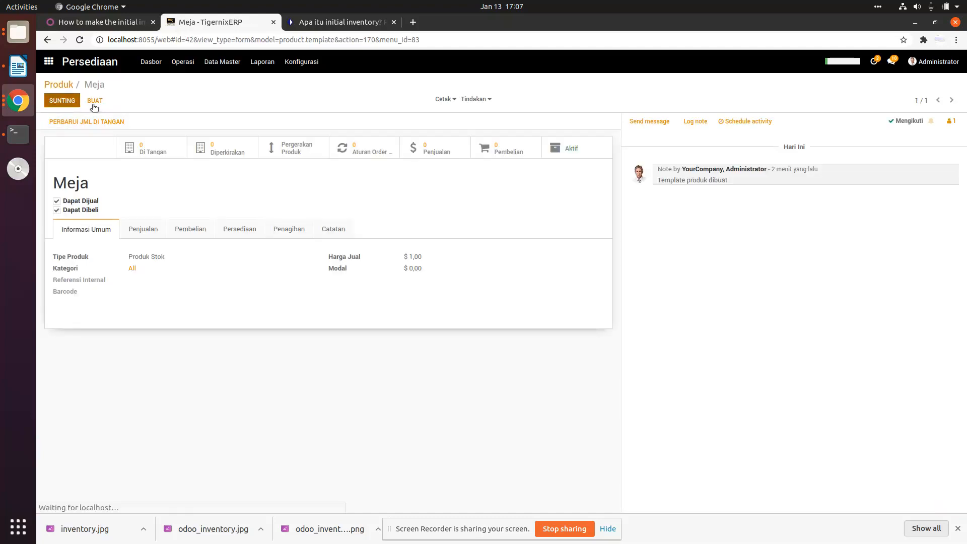
pyautogui.click(71, 122)
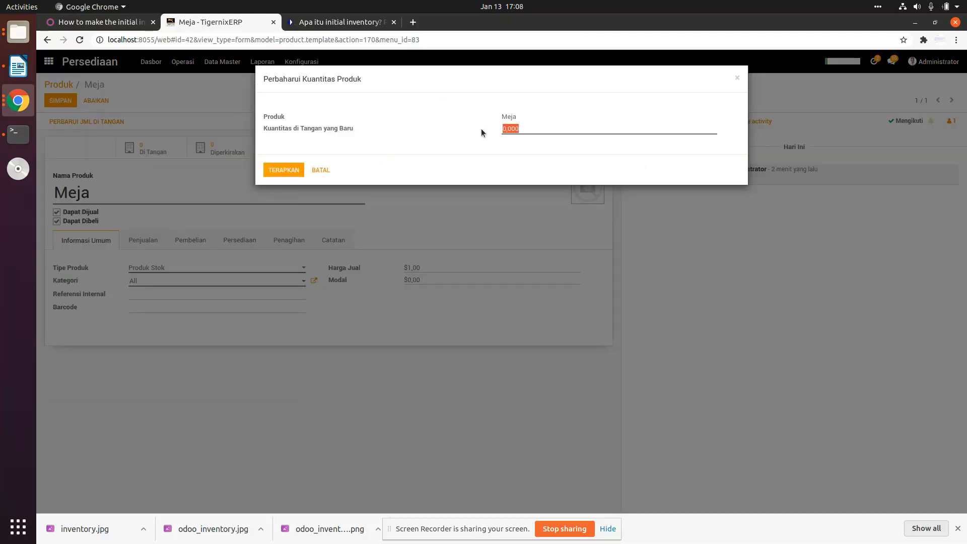
pyautogui.write('20')
pyautogui.click(292, 167)
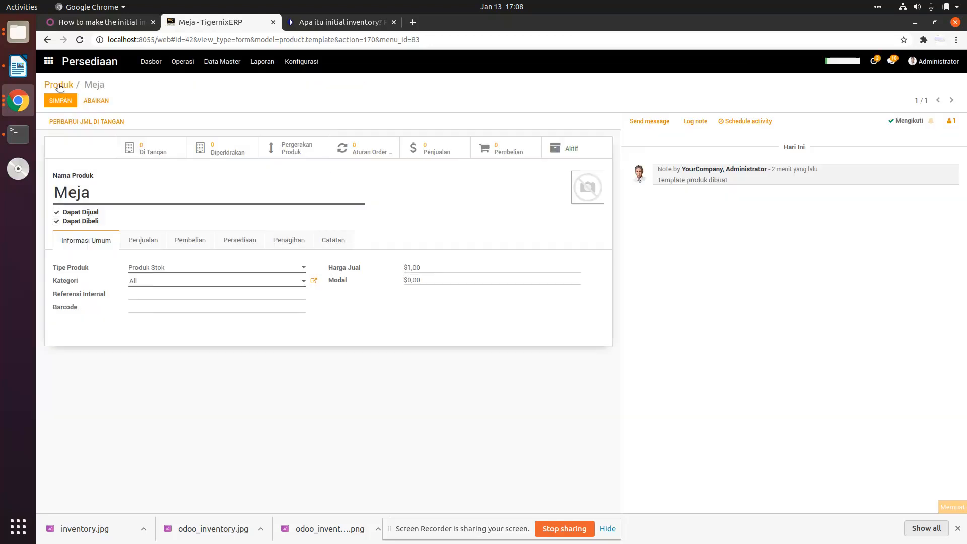
pyautogui.click(263, 61)
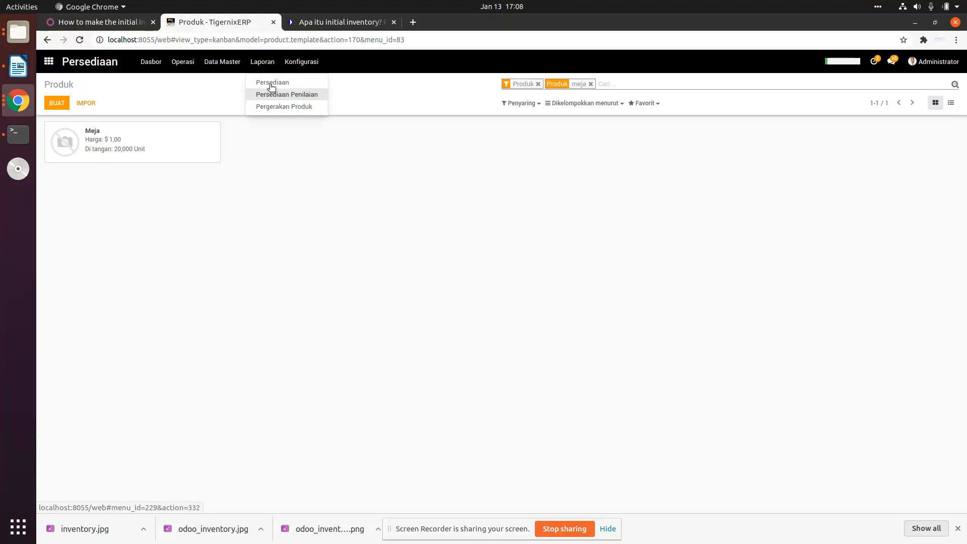
pyautogui.click(270, 83)
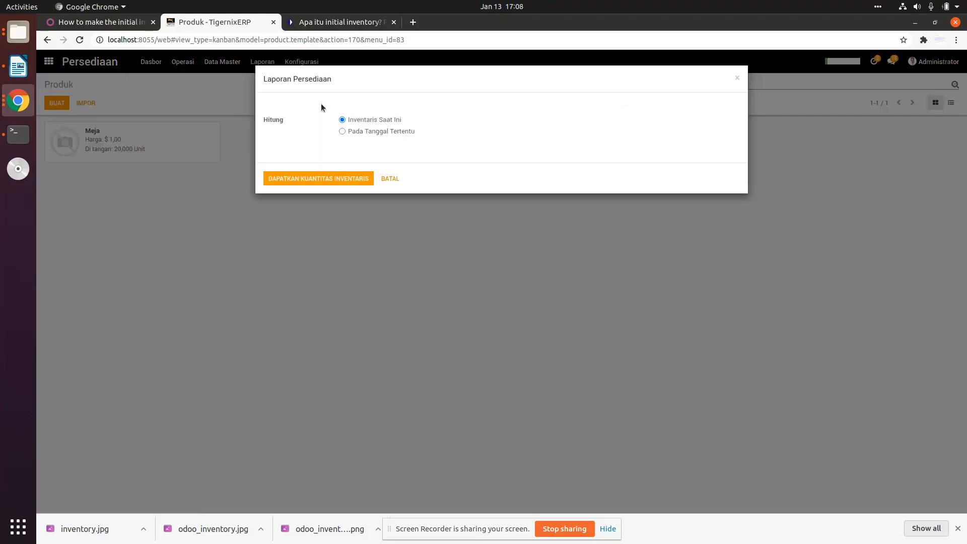
pyautogui.click(393, 180)
# Open the product movements report and review the stock moves recorded for Paku, Kursi and Meja
pyautogui.click(262, 62)
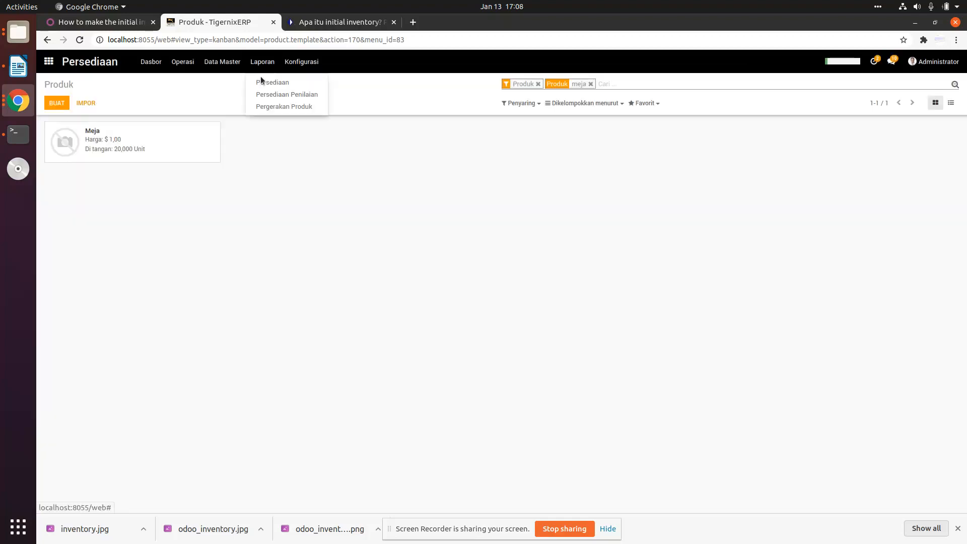
pyautogui.click(264, 107)
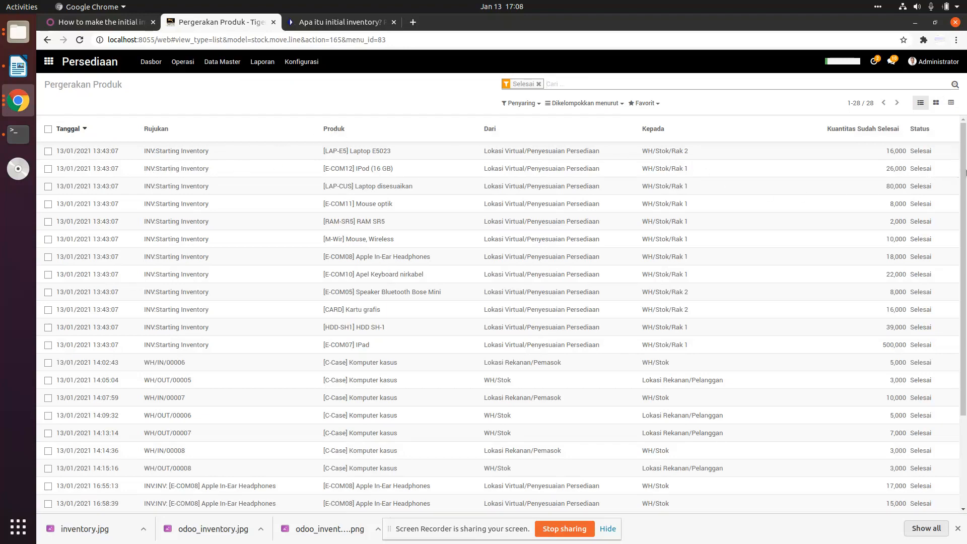
pyautogui.moveTo(963, 319); pyautogui.dragTo(962, 480)
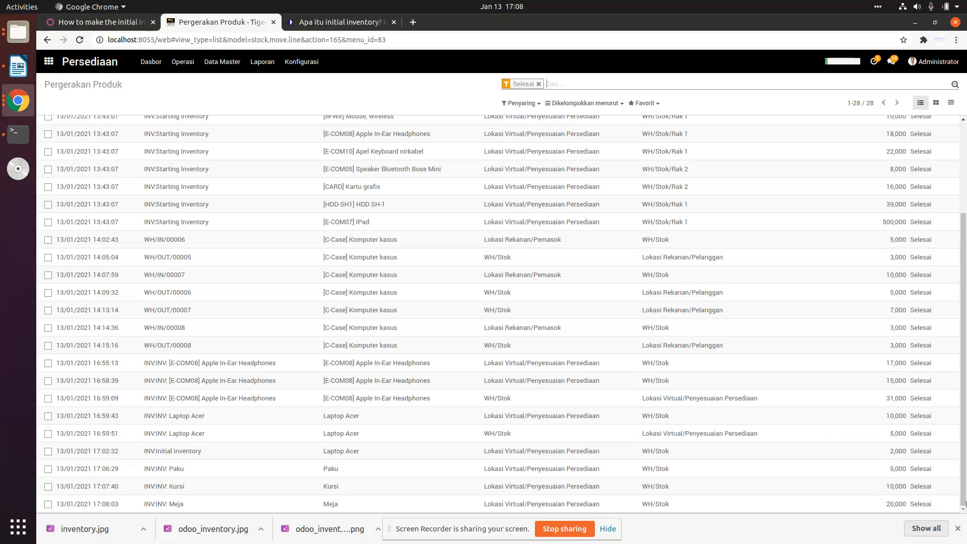
pyautogui.scroll(3, 966, 482)
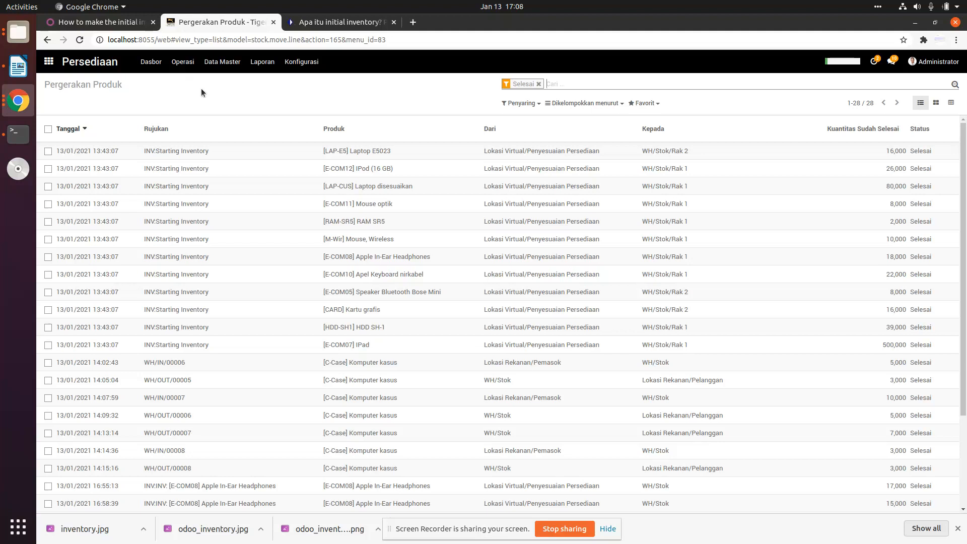
# Open the inventory adjustments and start a new adjustment record
pyautogui.click(179, 61)
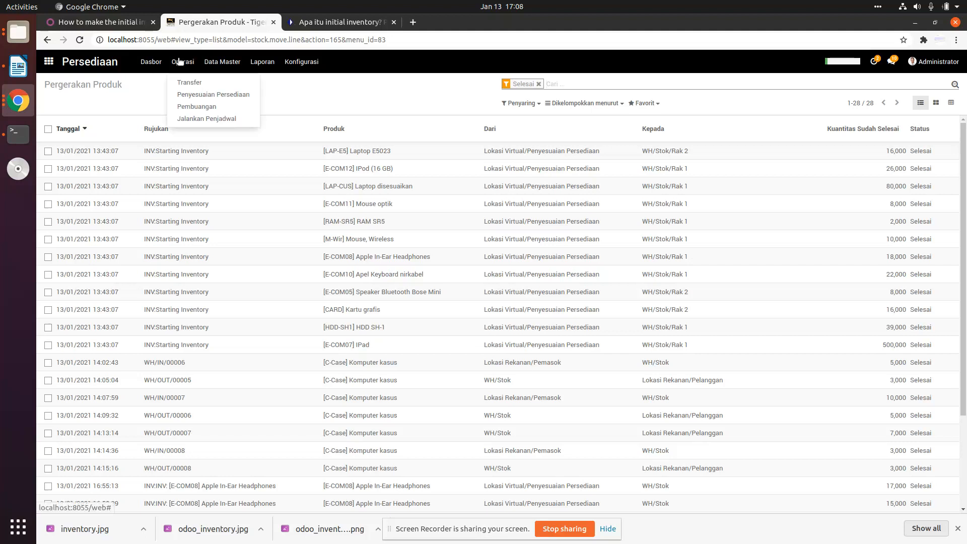
pyautogui.click(188, 95)
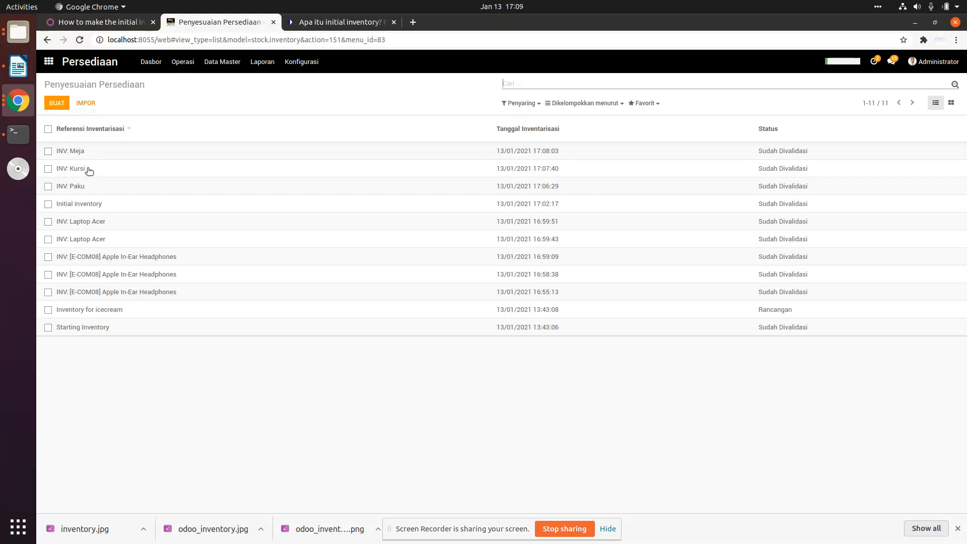
pyautogui.click(59, 104)
pyautogui.click(60, 104)
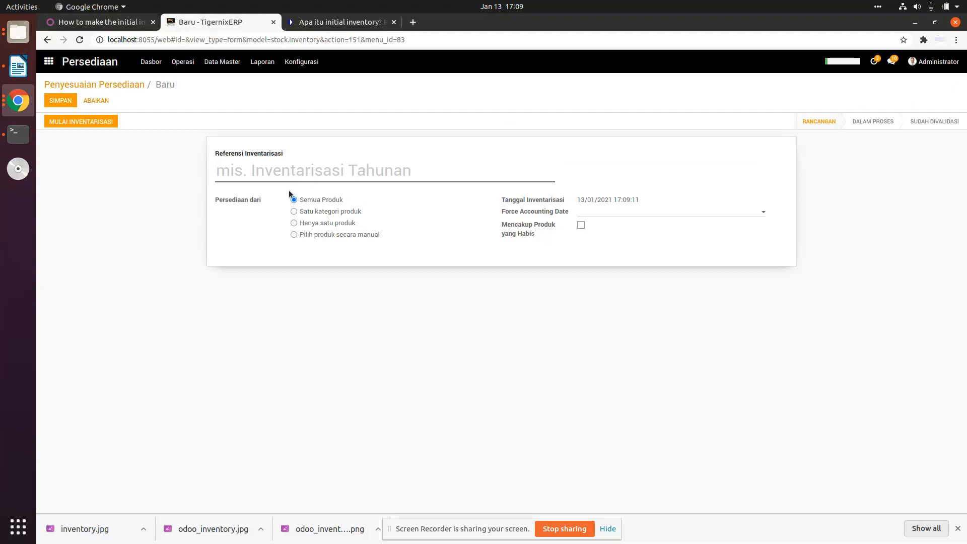
pyautogui.click(261, 170)
pyautogui.write('Ann')
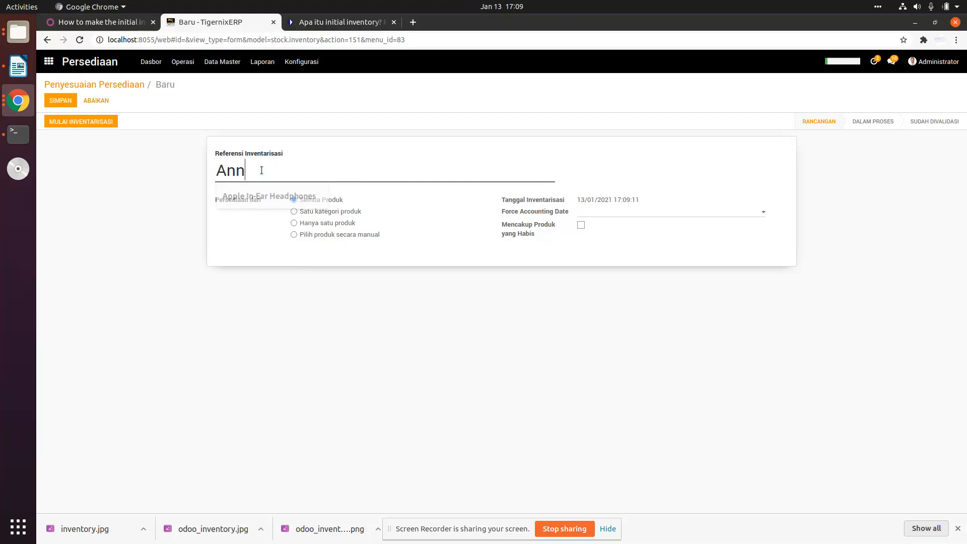
pyautogui.write('ual')
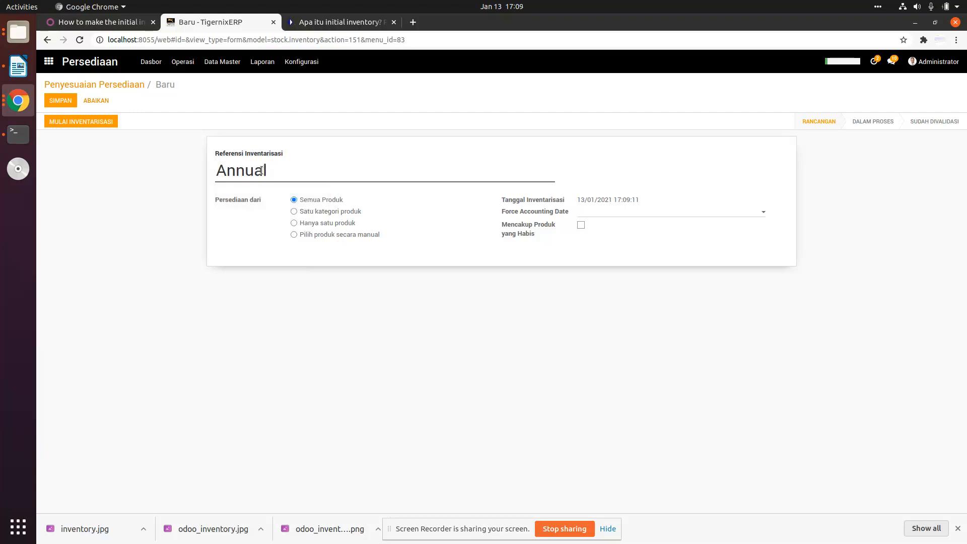
pyautogui.write(' P')
pyautogui.press('BackSpace')
pyautogui.press('BackSpace')
pyautogui.press('BackSpace')
pyautogui.press('BackSpace')
pyautogui.press('BackSpace')
pyautogui.press('BackSpace')
pyautogui.press('BackSpace')
pyautogui.press('BackSpace')
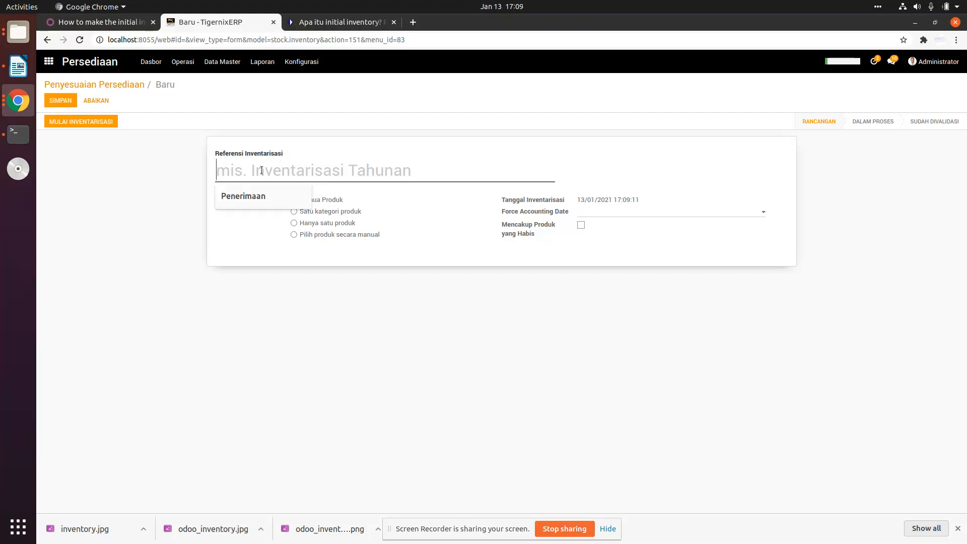
# Enter Penyesuaian Produk as the inventory reference and set the adjustment to cover all products, including exhausted ones
pyautogui.write('Penyesuai')
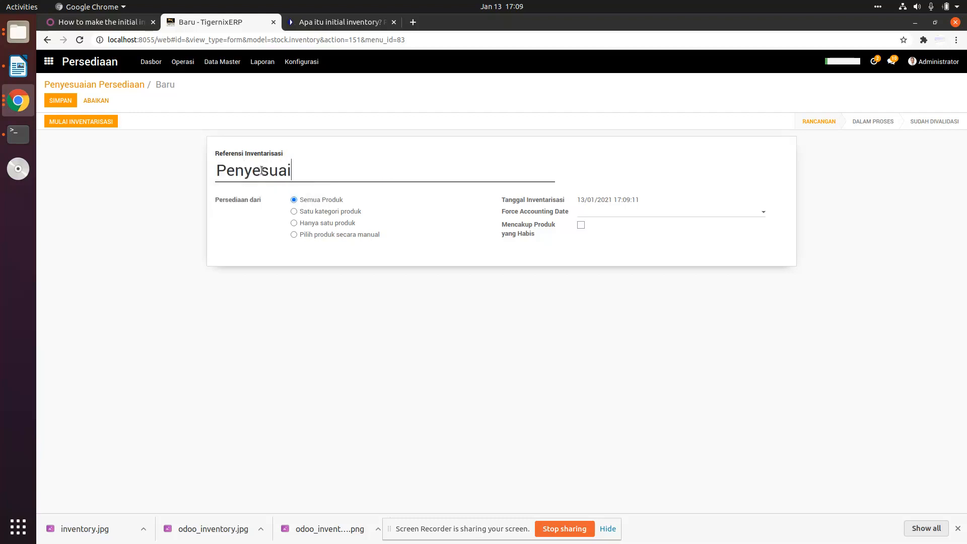
pyautogui.write('an Product')
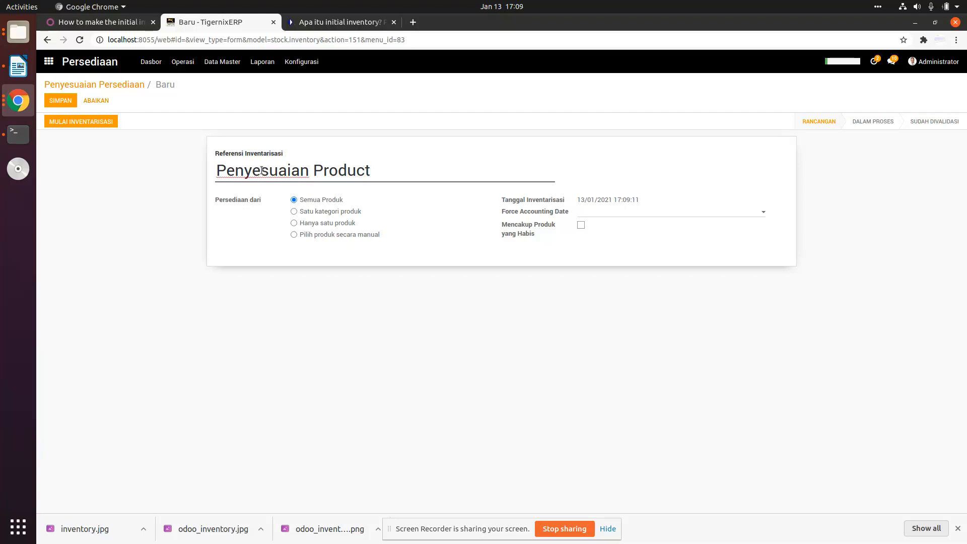
pyautogui.write('k')
pyautogui.click(298, 223)
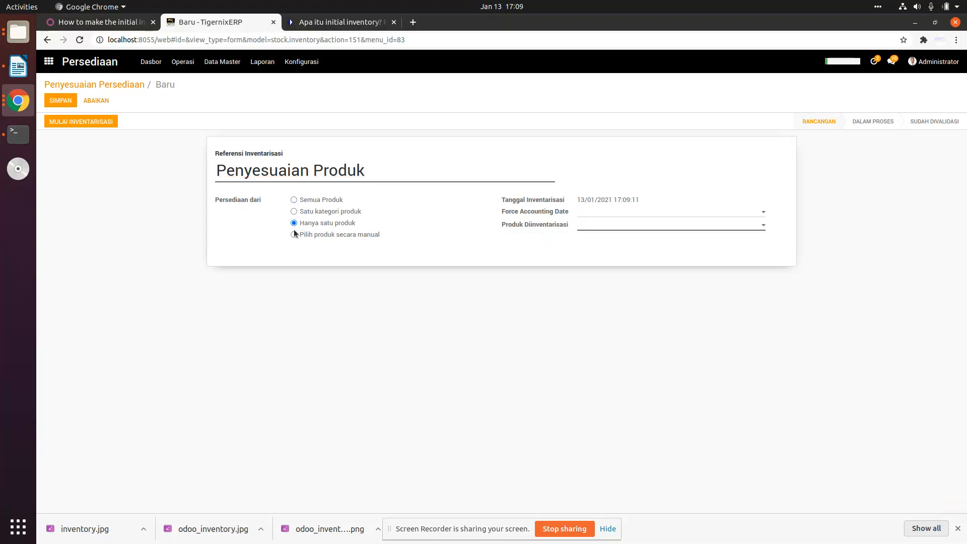
pyautogui.click(294, 202)
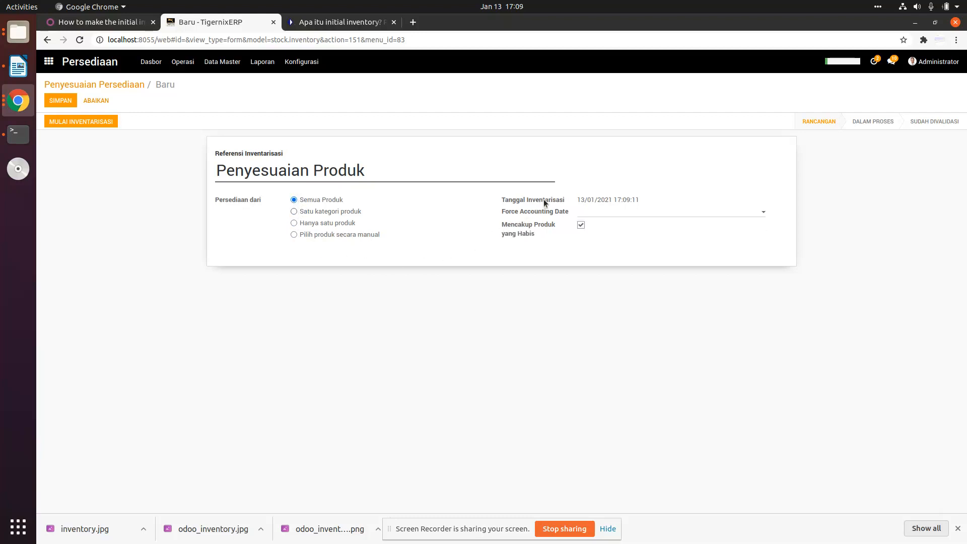
# Extend the inventory reference to Penyesuaian Persediaan Produk and start the inventory
pyautogui.moveTo(534, 200)
pyautogui.moveTo(503, 209)
pyautogui.click(350, 183)
pyautogui.write('Per')
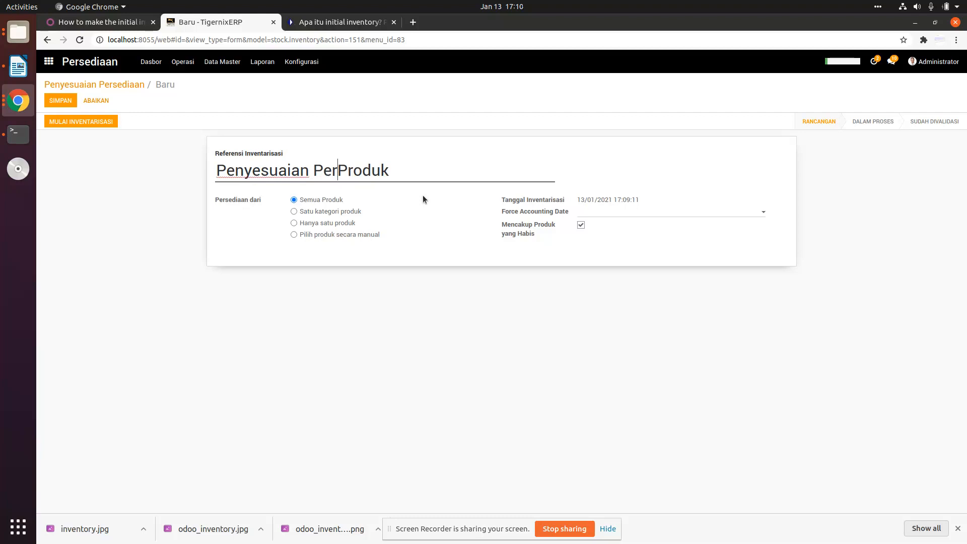
pyautogui.write('sed')
pyautogui.write('iann')
pyautogui.press('BackSpace')
pyautogui.press('BackSpace')
pyautogui.write('an')
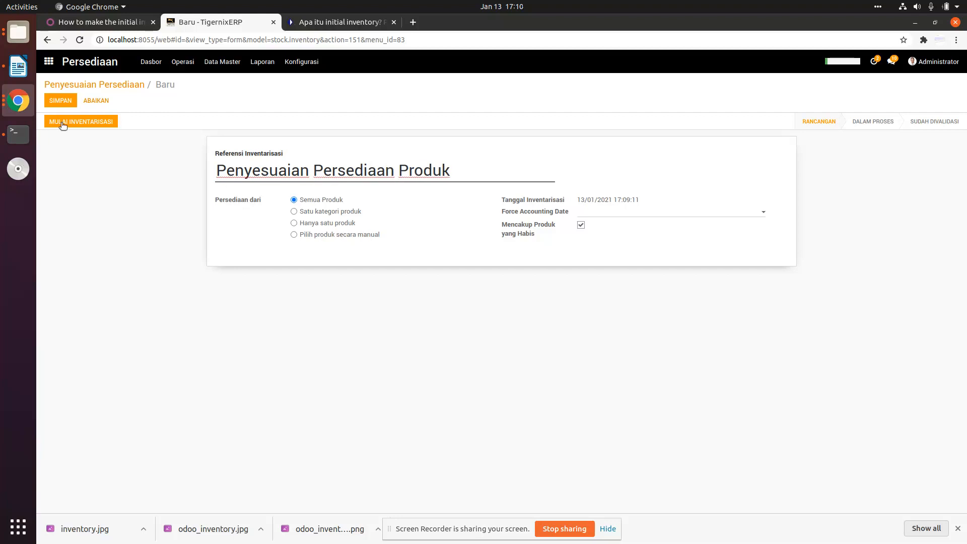
pyautogui.click(62, 122)
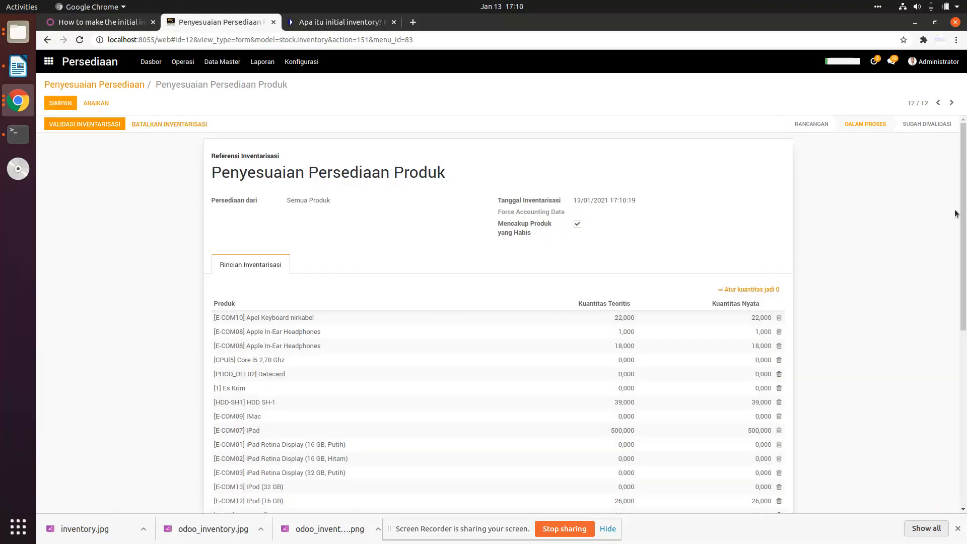
# Examine the inventory detail lines, comparing the theoretical and real quantities of all products including Kursi, Meja and Paku
pyautogui.scroll(-10, 965, 259)
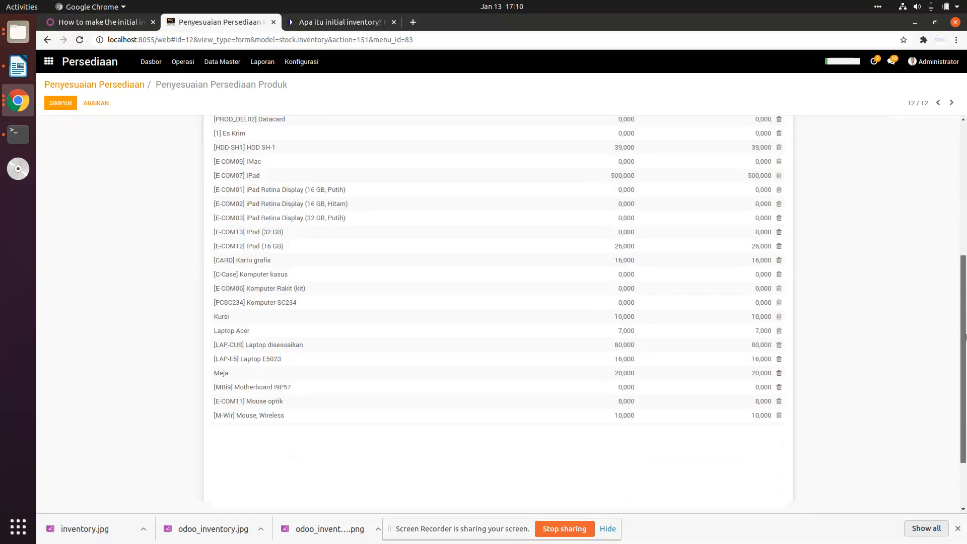
pyautogui.moveTo(966, 325); pyautogui.dragTo(670, 229)
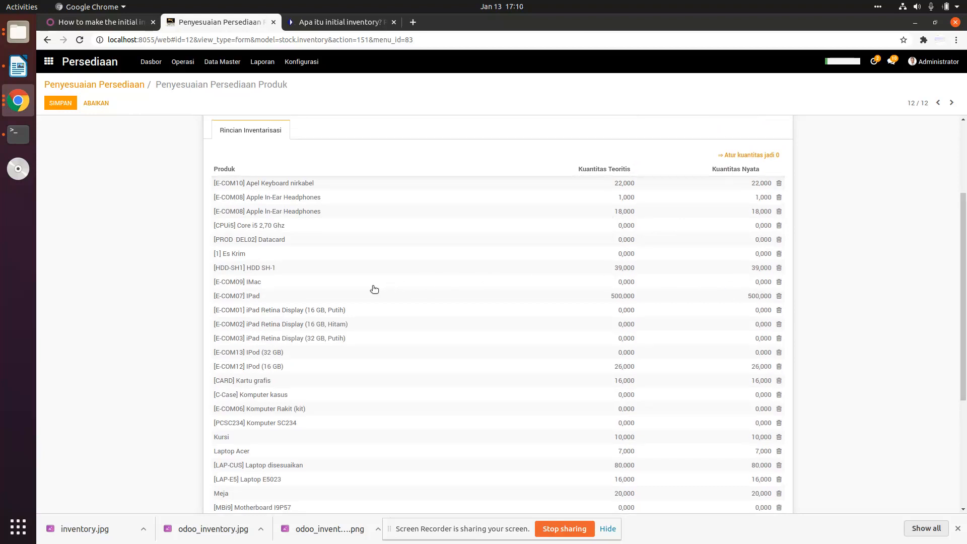
pyautogui.scroll(1, 371, 280)
pyautogui.scroll(1, 366, 267)
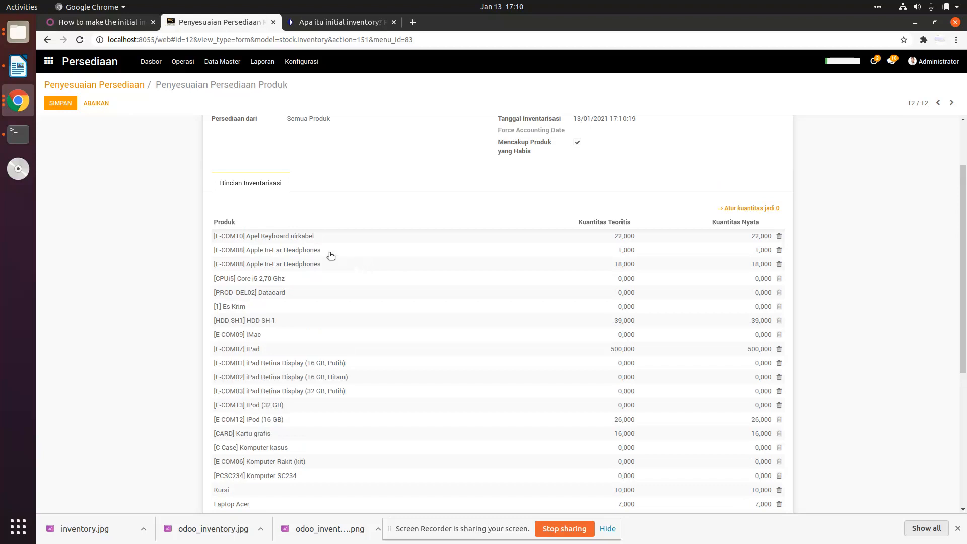
pyautogui.scroll(-1, 303, 252)
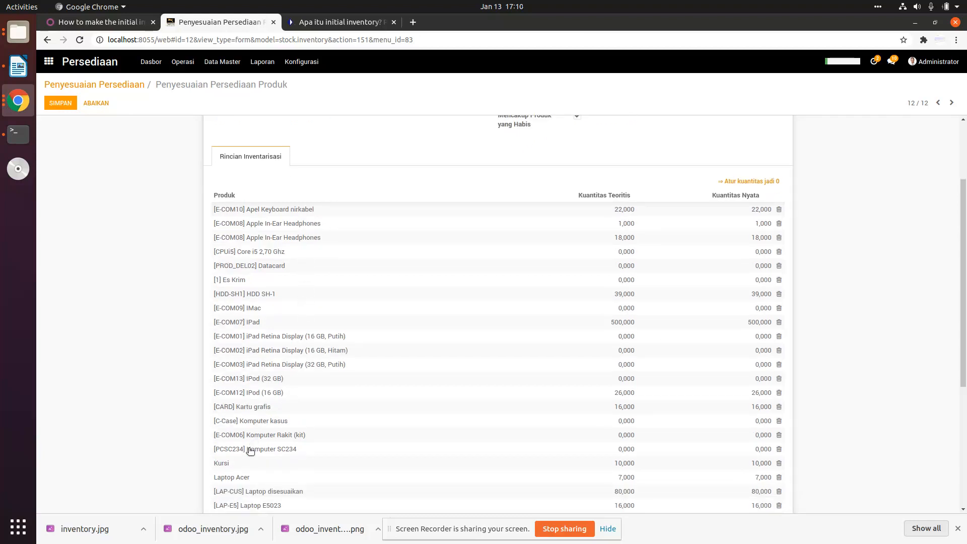
pyautogui.scroll(-3, 265, 409)
pyautogui.scroll(-1, 264, 445)
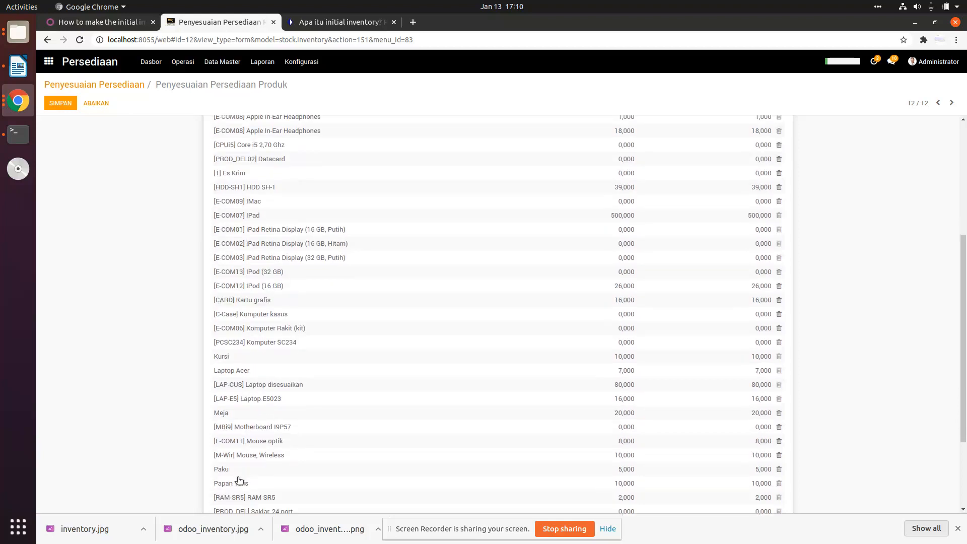
pyautogui.scroll(-3, 257, 458)
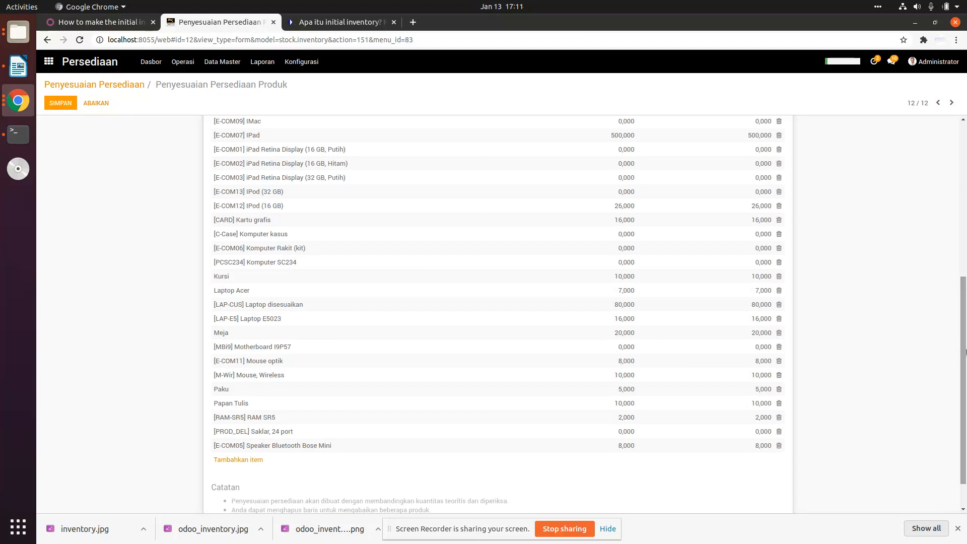
pyautogui.moveTo(964, 351); pyautogui.dragTo(961, 153)
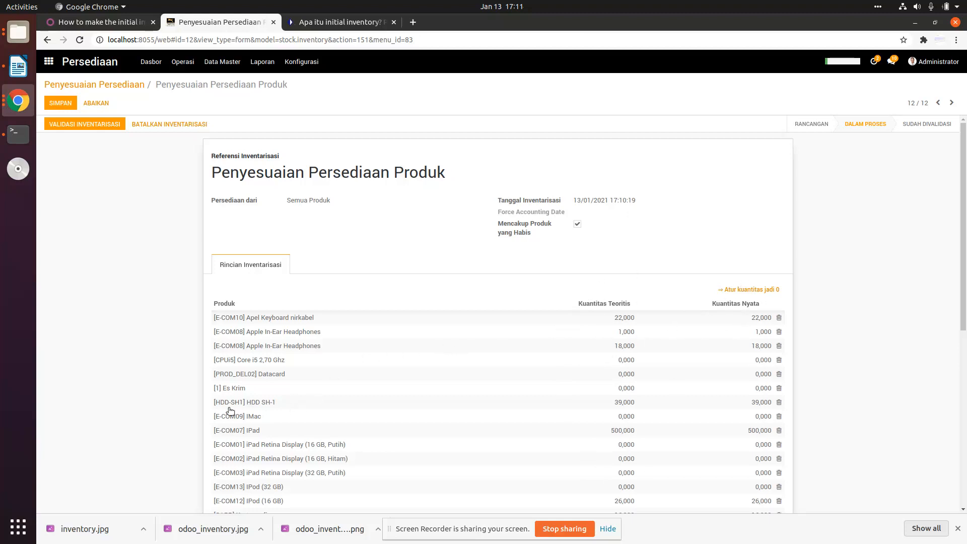
pyautogui.scroll(-1, 257, 428)
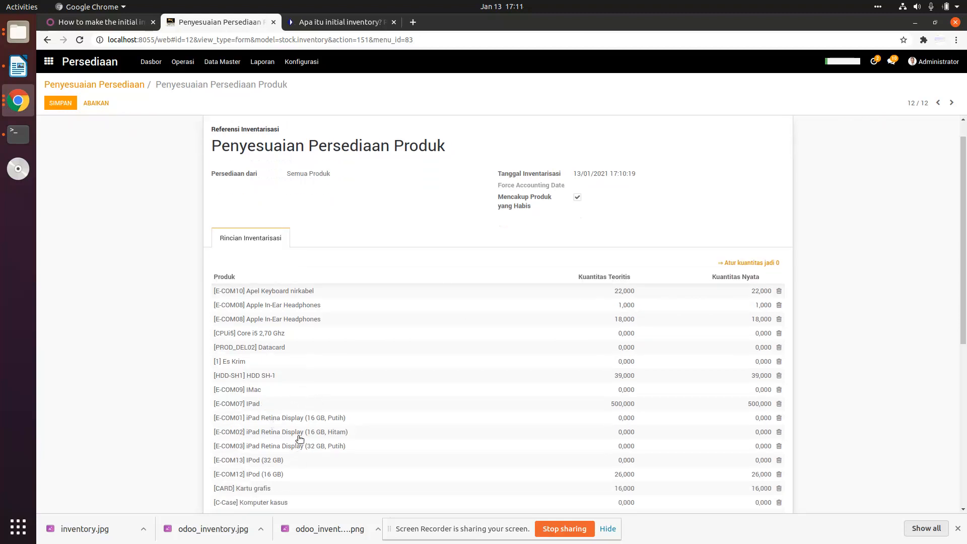
pyautogui.scroll(-1, 285, 408)
pyautogui.scroll(-2, 283, 398)
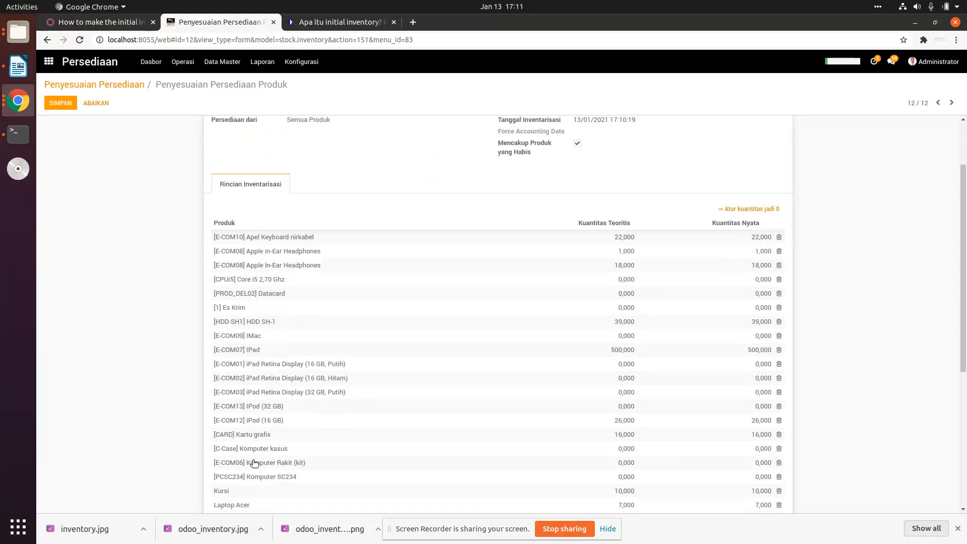
pyautogui.scroll(-1, 274, 449)
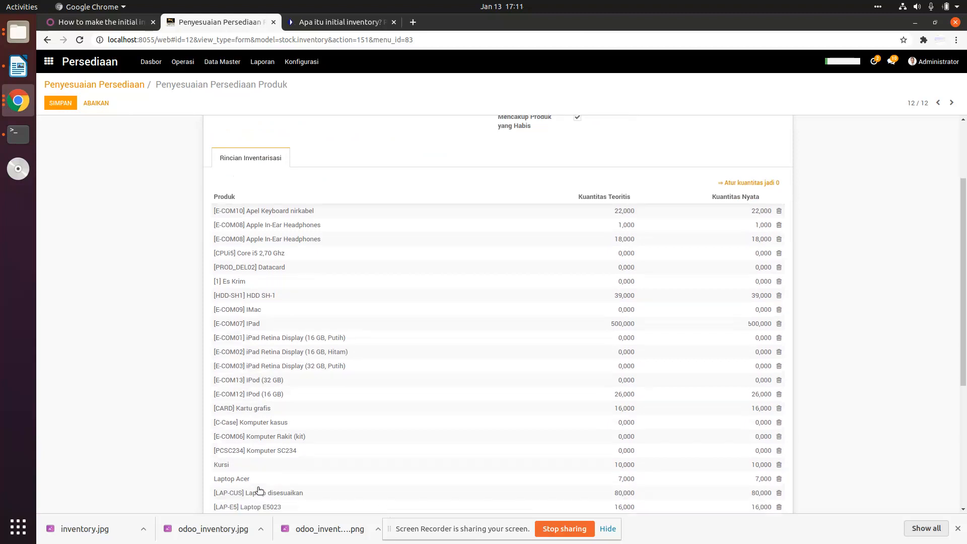
# Set the real quantity to 9 for Kursi, 7 for Paku and 22 for Meja in the inventory detail lines
pyautogui.click(758, 464)
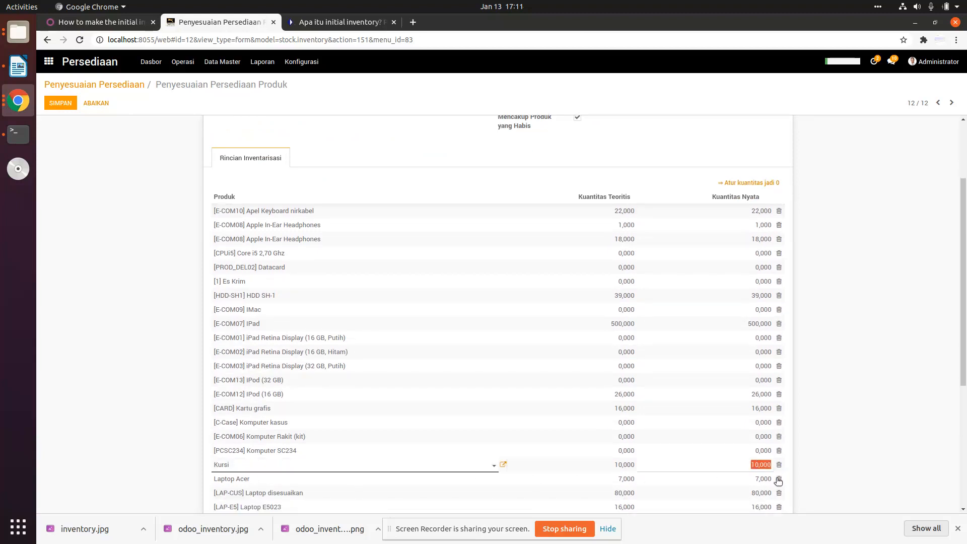
pyautogui.write('9')
pyautogui.click(179, 460)
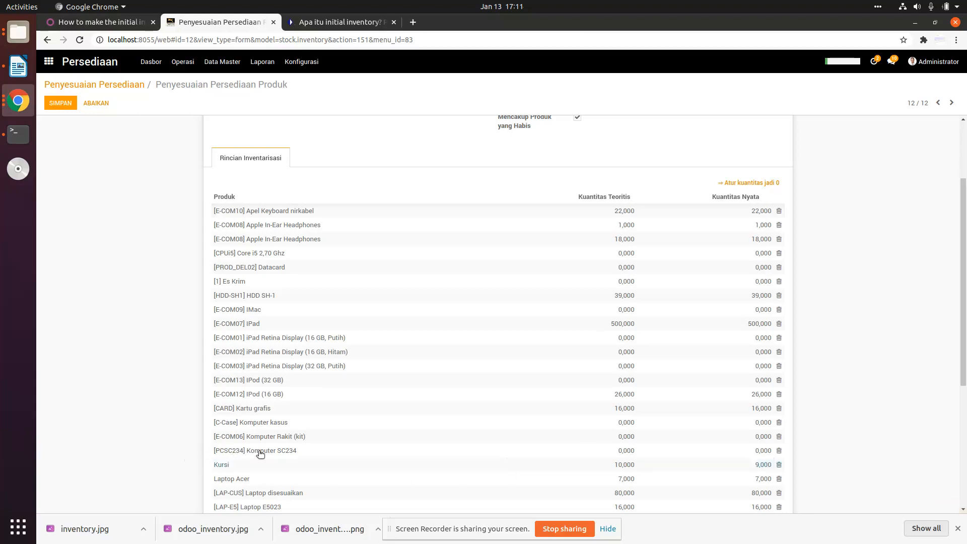
pyautogui.moveTo(965, 356); pyautogui.dragTo(966, 457)
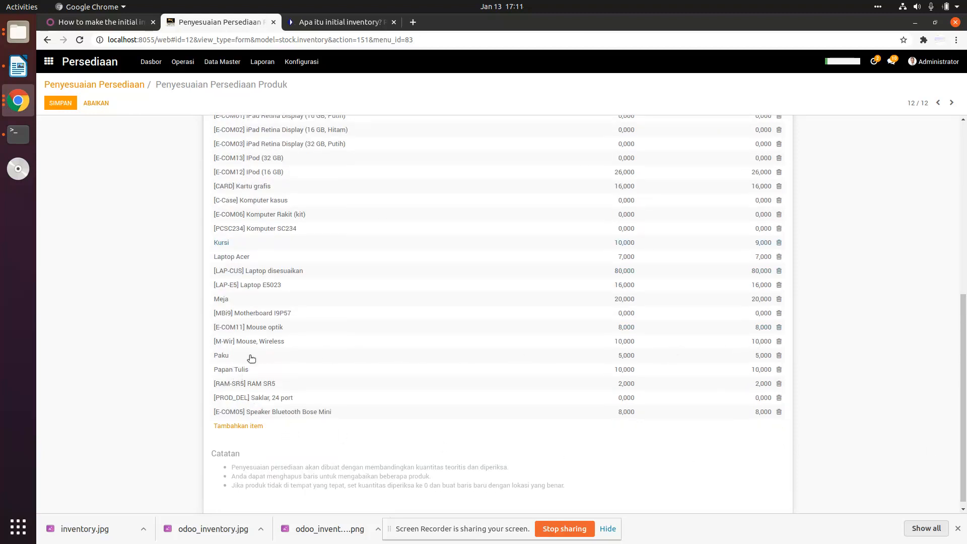
pyautogui.click(753, 357)
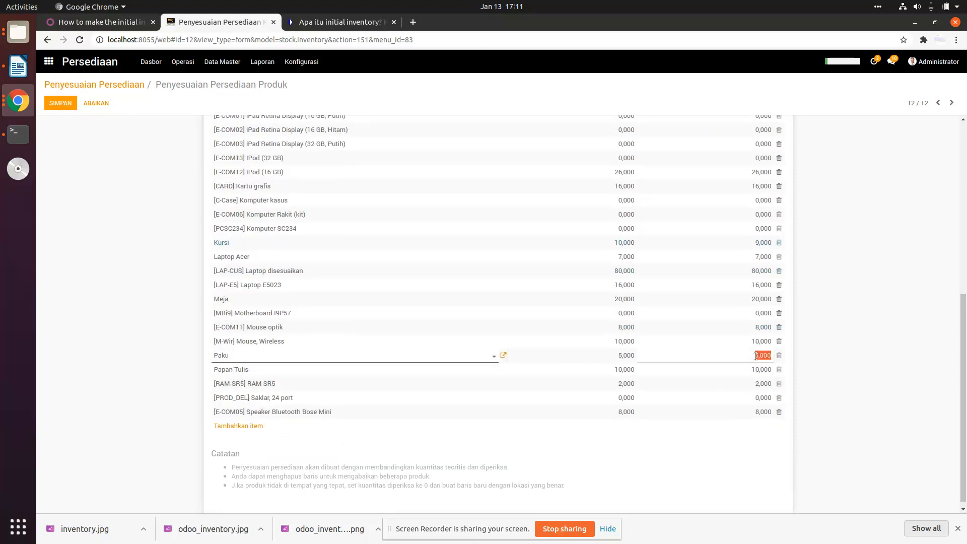
pyautogui.write('7')
pyautogui.click(856, 376)
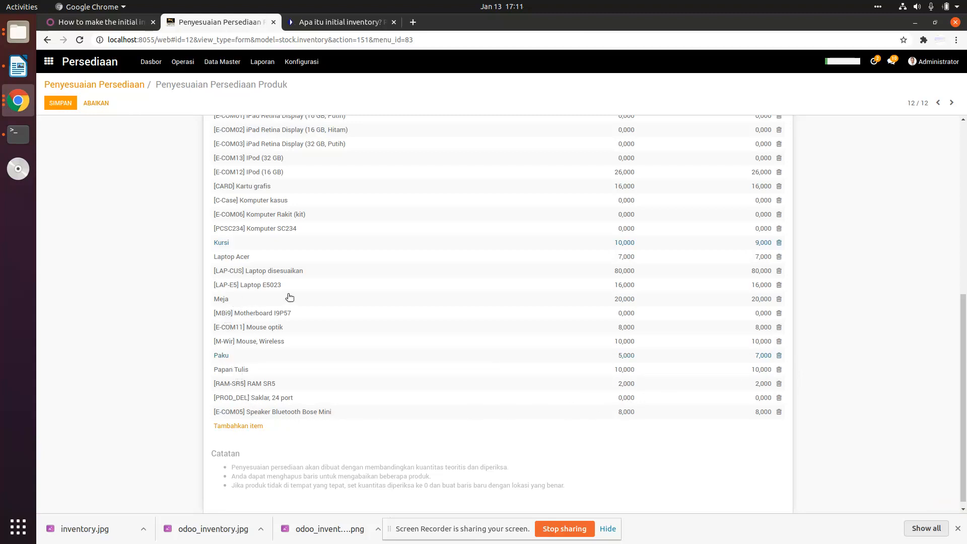
pyautogui.click(760, 298)
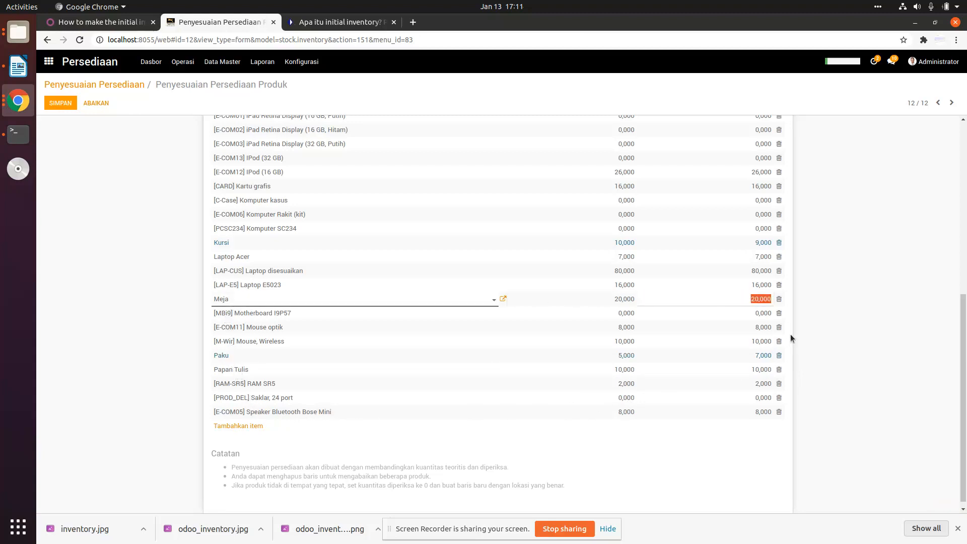
pyautogui.write('22')
pyautogui.click(891, 286)
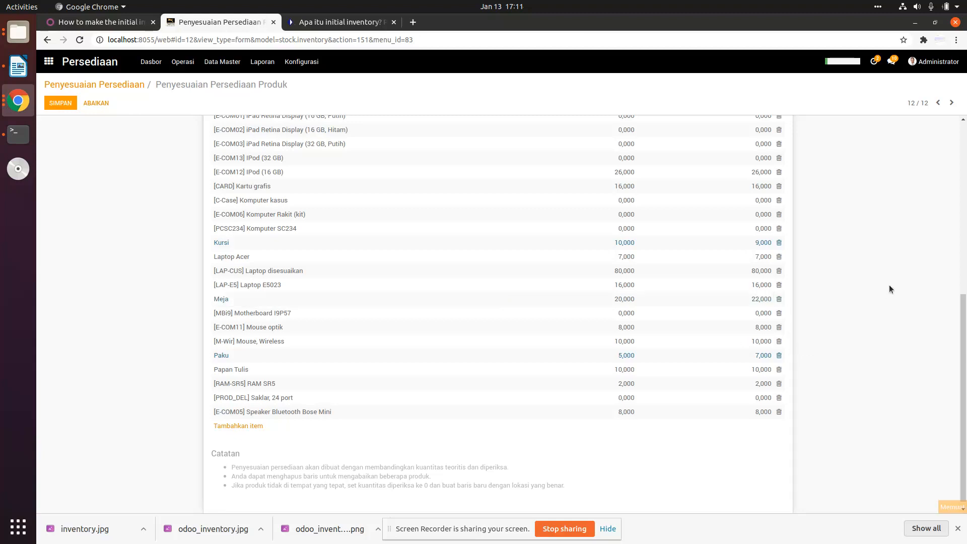
# Validate the Penyesuaian Persediaan Produk inventory and review its validated detail lines for Kursi, Meja and Paku
pyautogui.scroll(2, 964, 160)
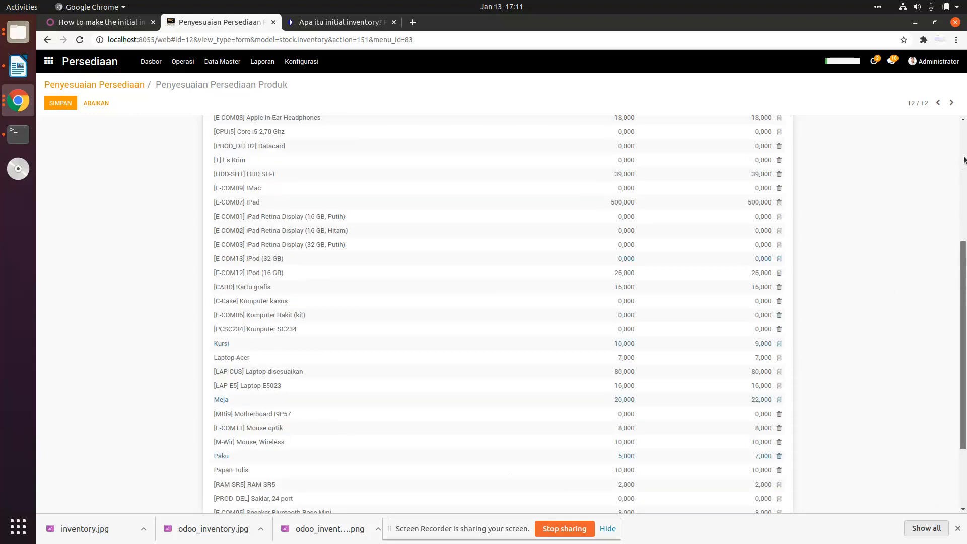
pyautogui.scroll(4, 964, 159)
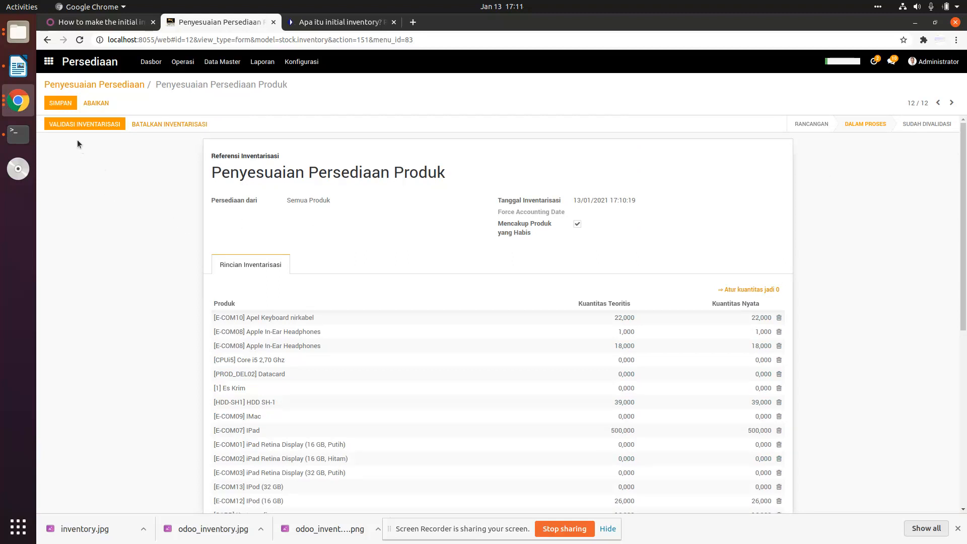
pyautogui.click(75, 124)
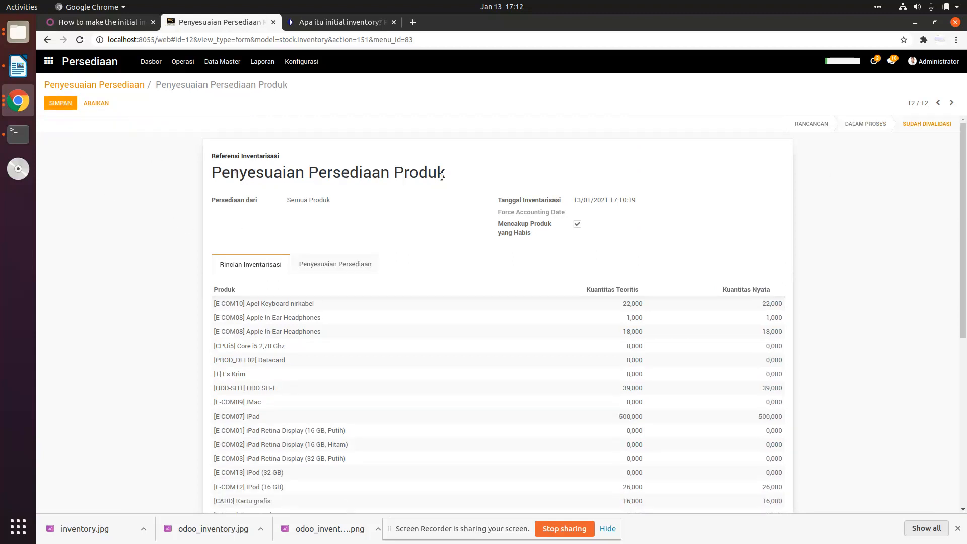
pyautogui.scroll(-5, 966, 200)
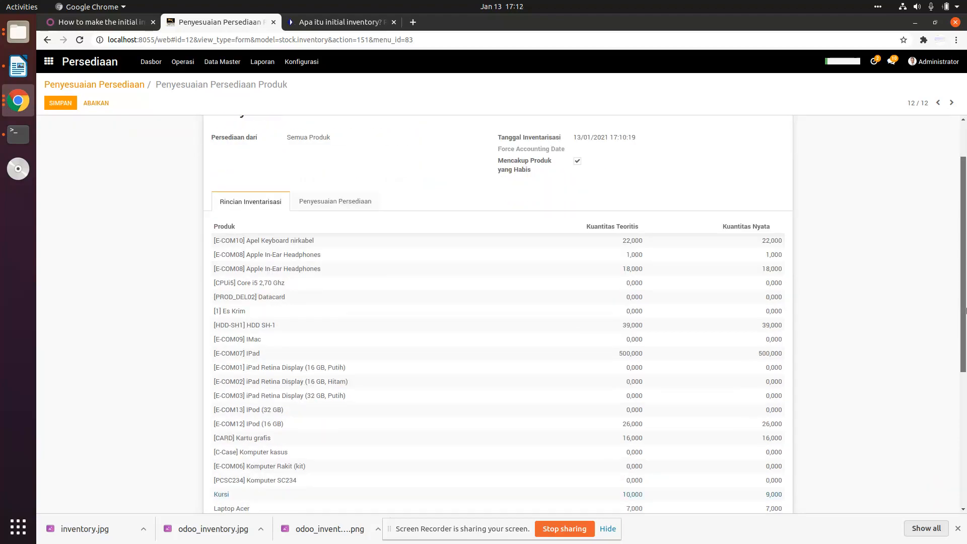
pyautogui.scroll(-3, 966, 383)
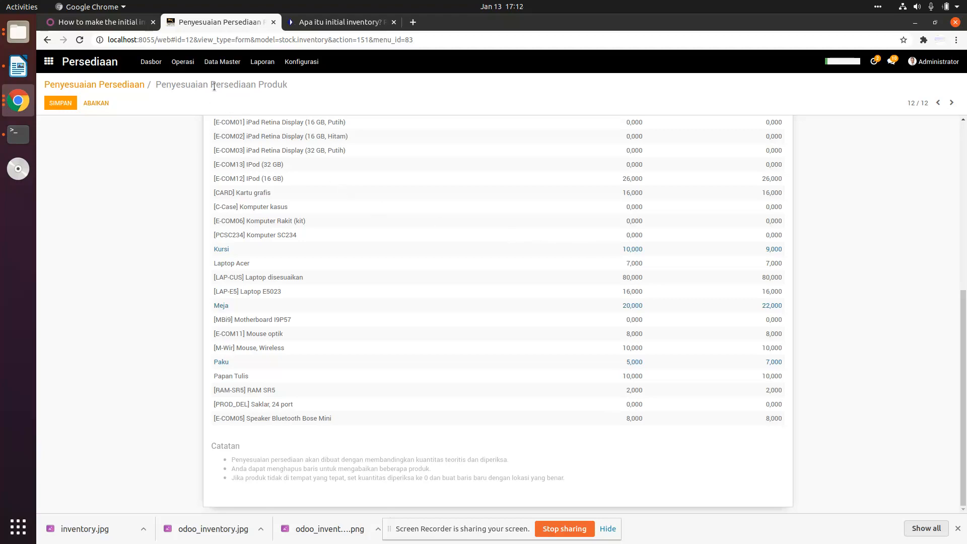
# Open the product movements report and examine the entries created by the Penyesuaian Persediaan Produk adjustment
pyautogui.click(264, 65)
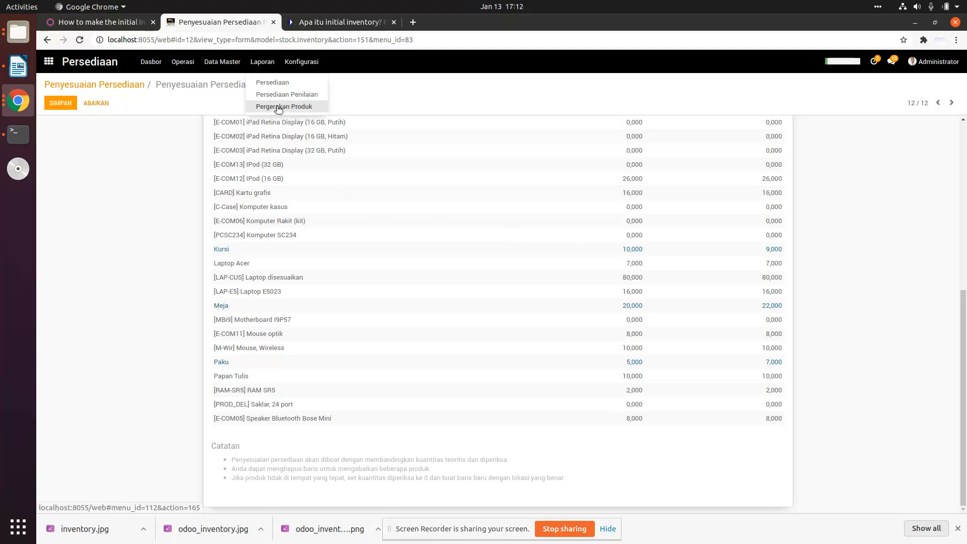
pyautogui.click(279, 107)
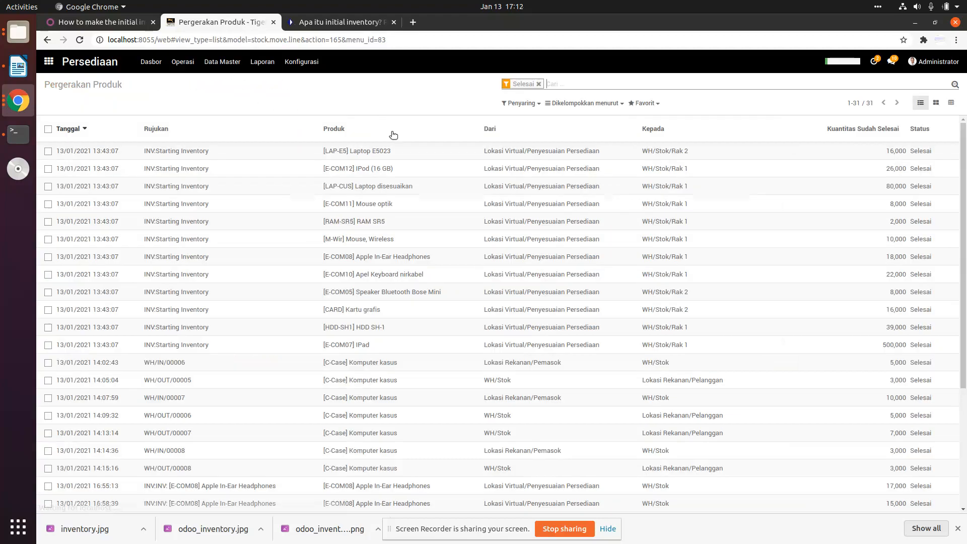
pyautogui.scroll(-5, 965, 421)
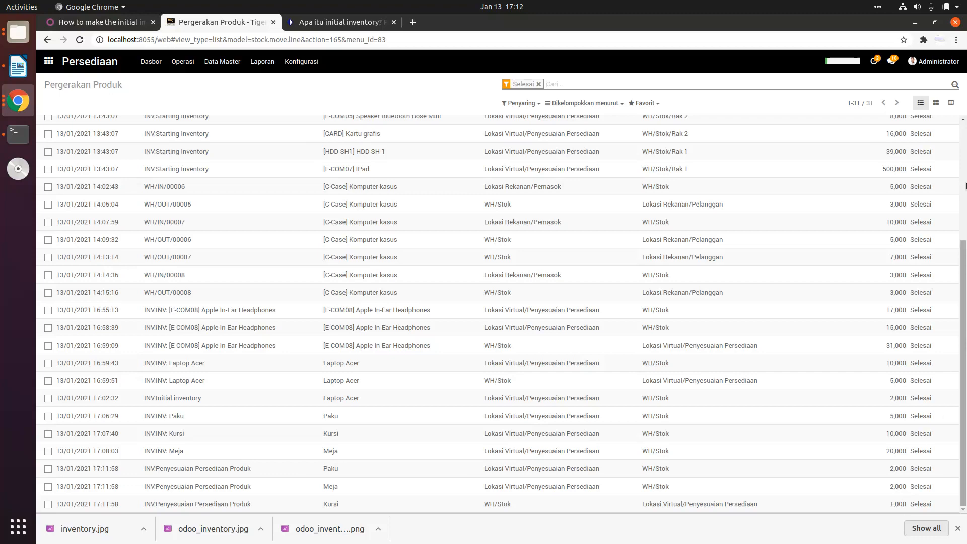
pyautogui.scroll(5, 482, 71)
# Generate the inventory report using the current inventory (Inventaris Saat Ini)
pyautogui.click(262, 62)
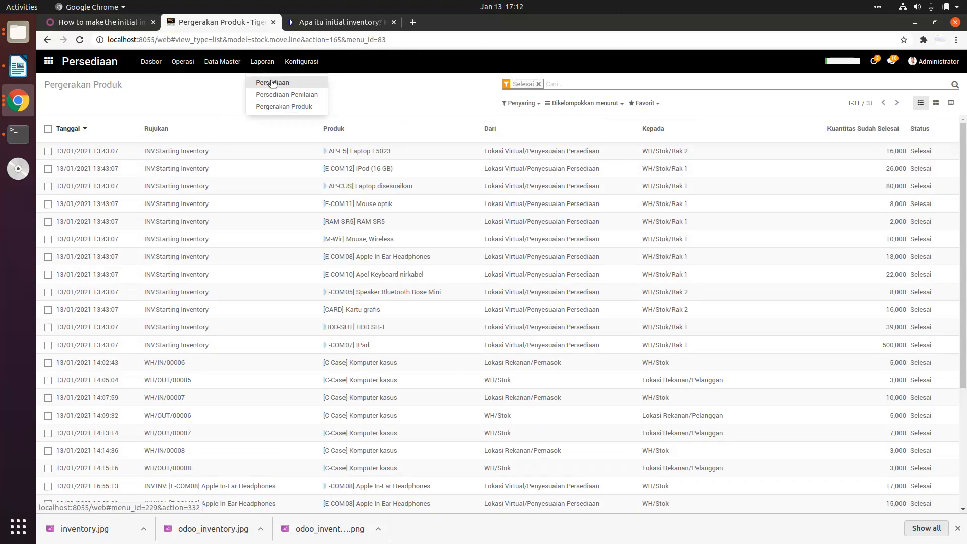
pyautogui.click(271, 81)
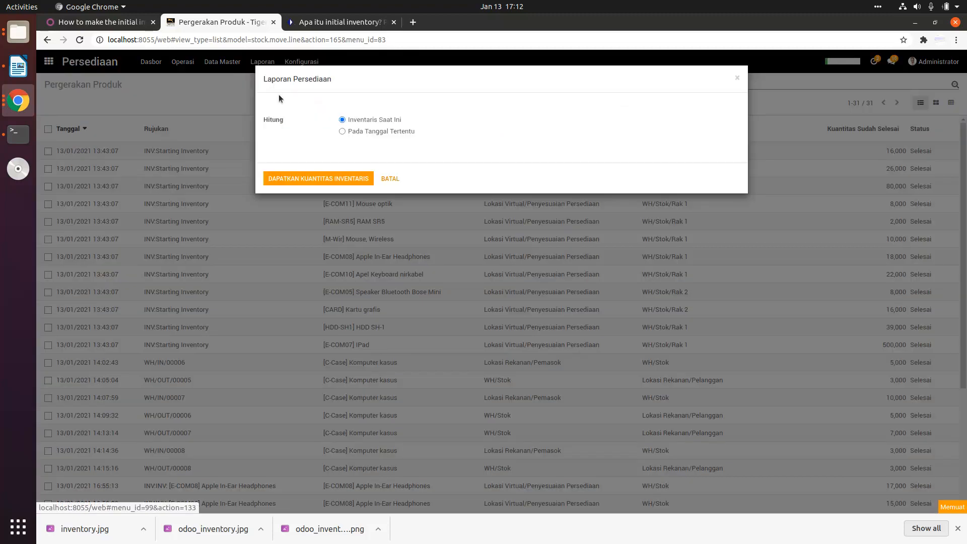
pyautogui.click(310, 178)
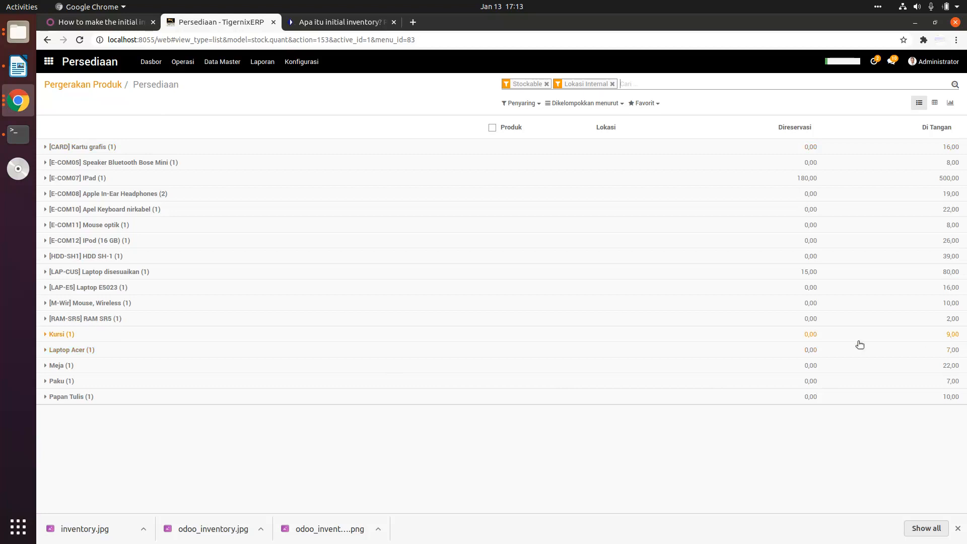
# Expand the WH/Stok location details of Kursi, Meja and Papan Tulis to check their on-hand quantities, and return to the product movements
pyautogui.click(49, 335)
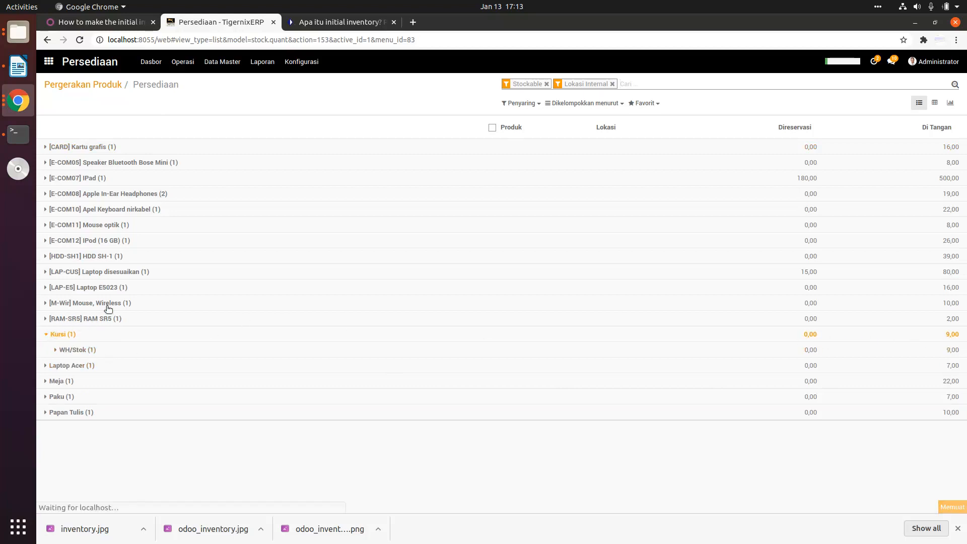
pyautogui.click(76, 350)
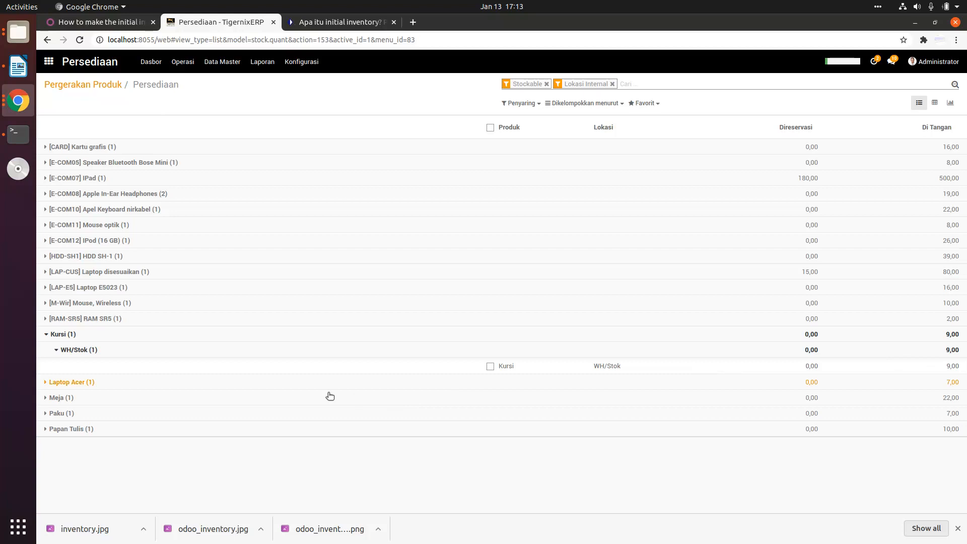
pyautogui.click(54, 400)
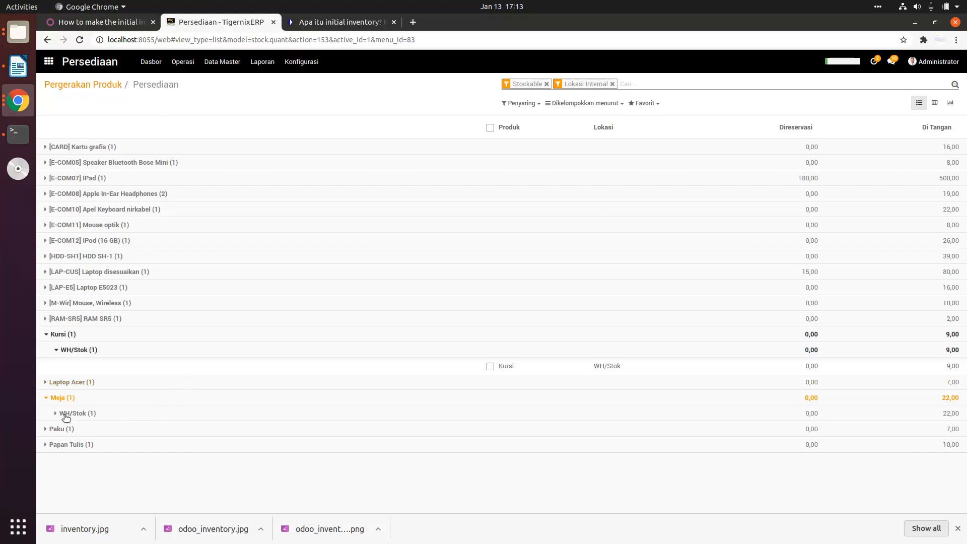
pyautogui.click(65, 414)
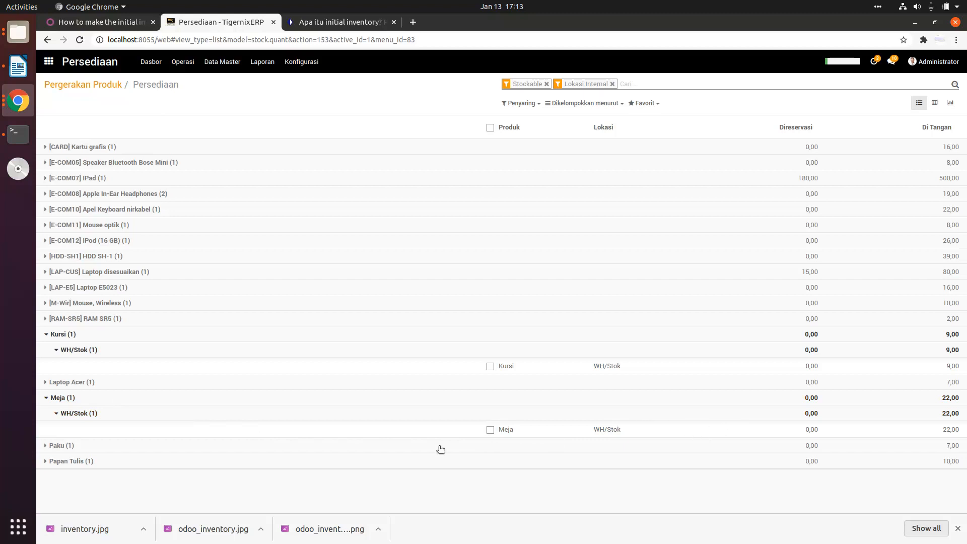
pyautogui.click(55, 461)
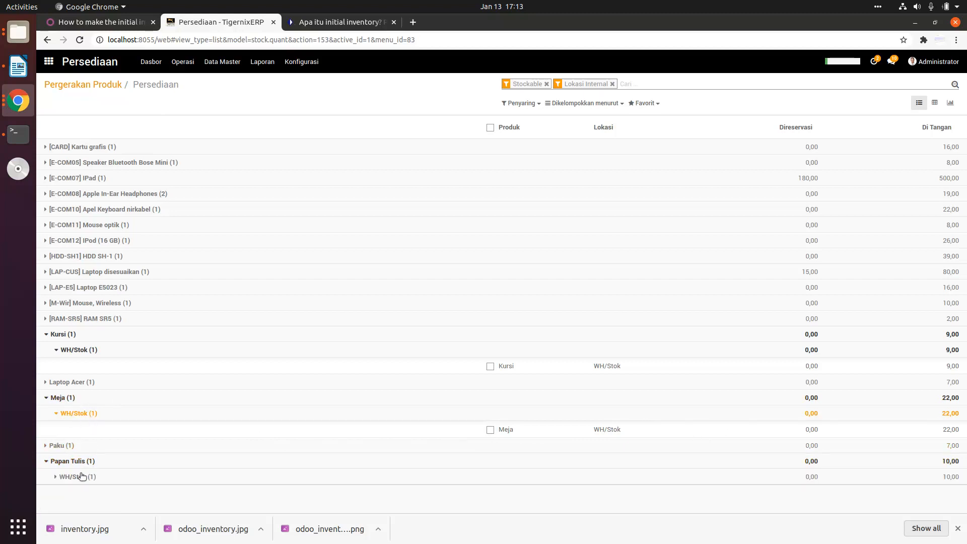
pyautogui.click(65, 477)
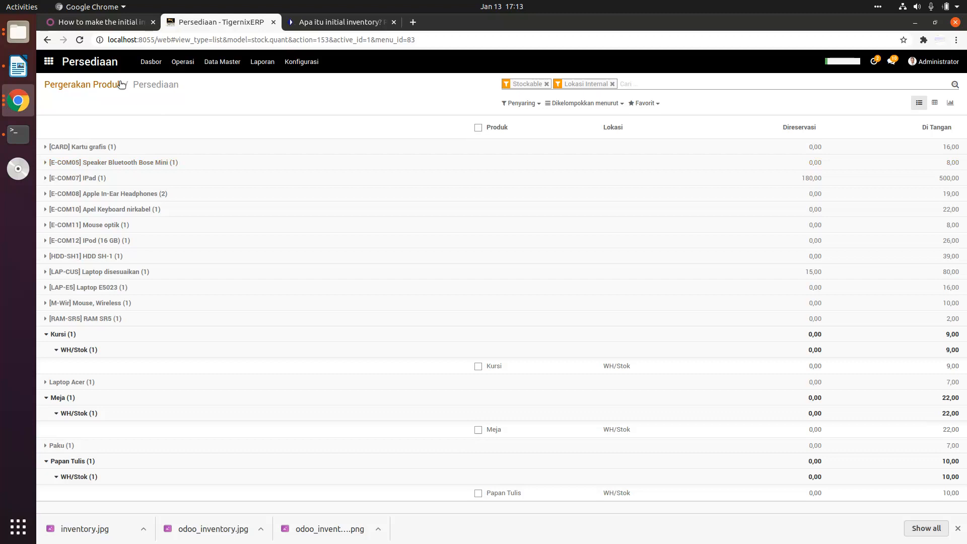
pyautogui.click(88, 84)
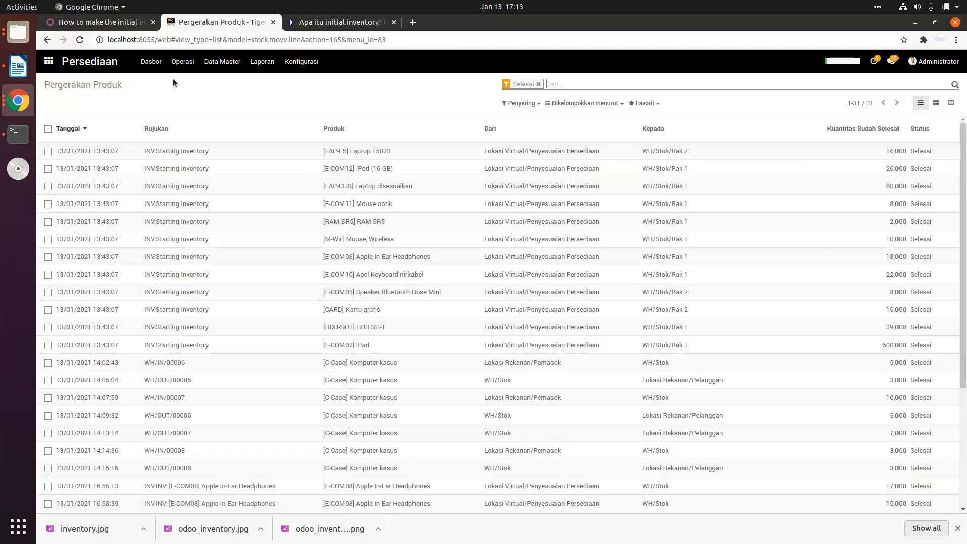
# Review the Odoo documentation page on making the initial inventory and return to the product movements report
pyautogui.click(71, 23)
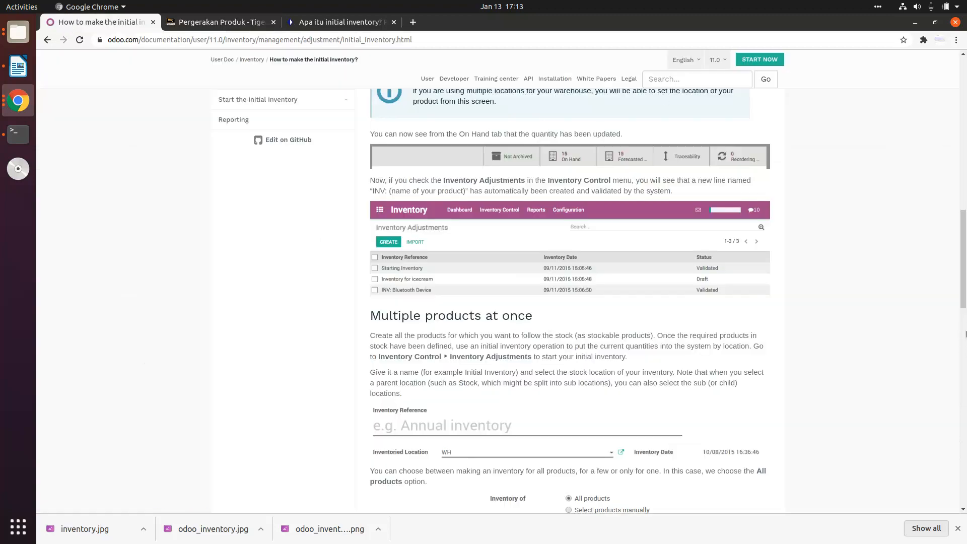
pyautogui.moveTo(963, 291); pyautogui.dragTo(951, 103)
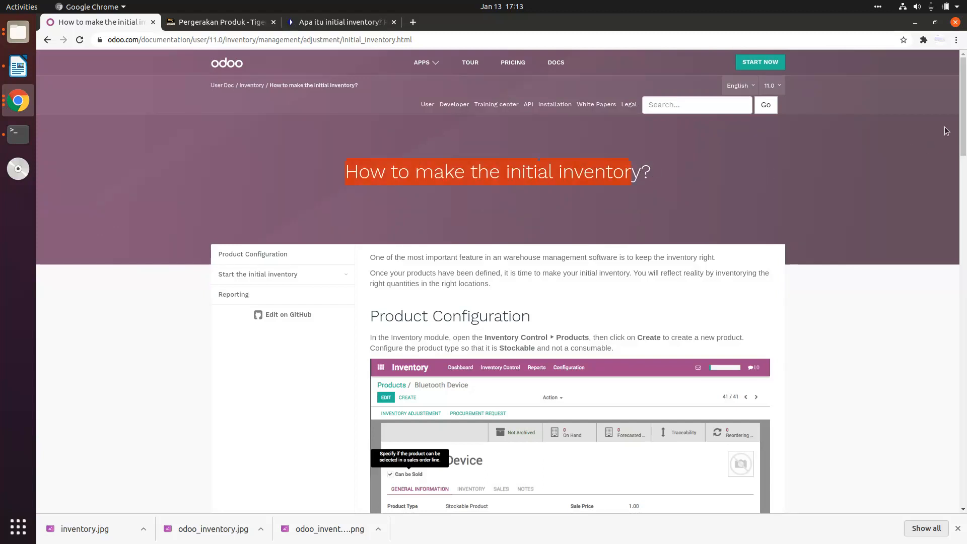
pyautogui.moveTo(965, 97); pyautogui.dragTo(965, 328)
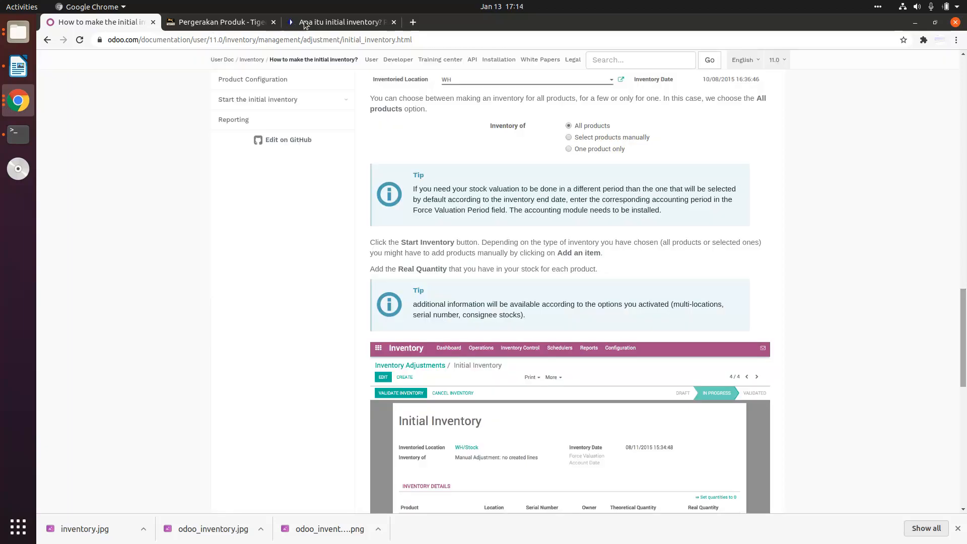
pyautogui.click(234, 20)
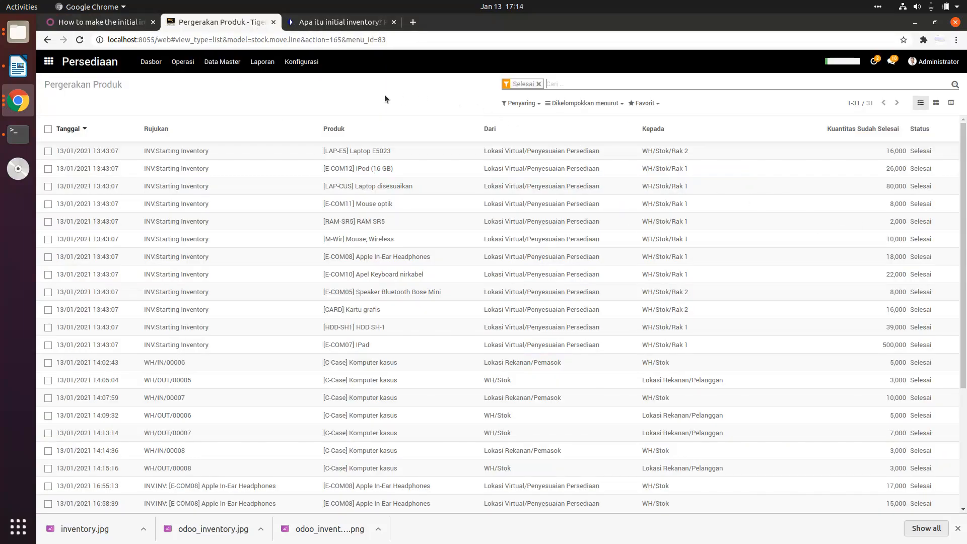
pyautogui.click(3, 102)
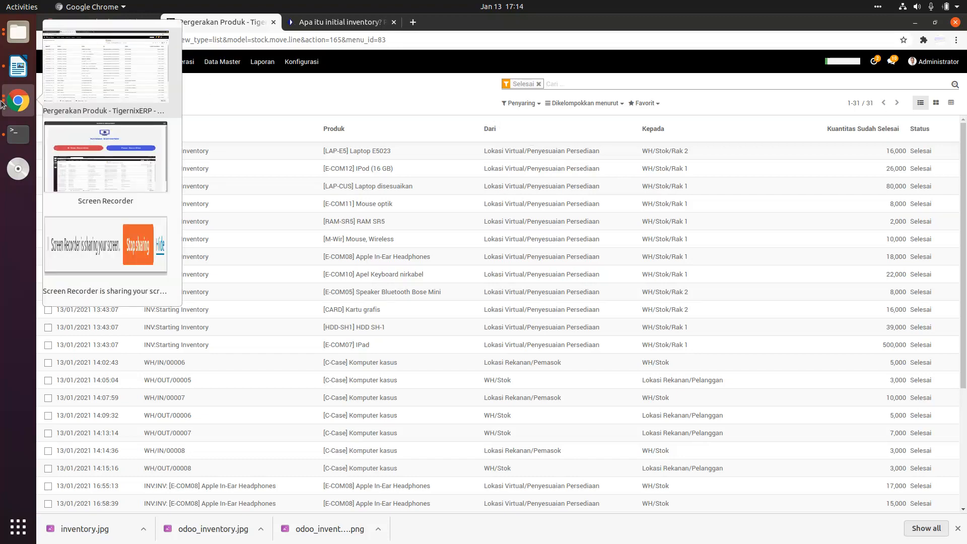
pyautogui.click(107, 170)
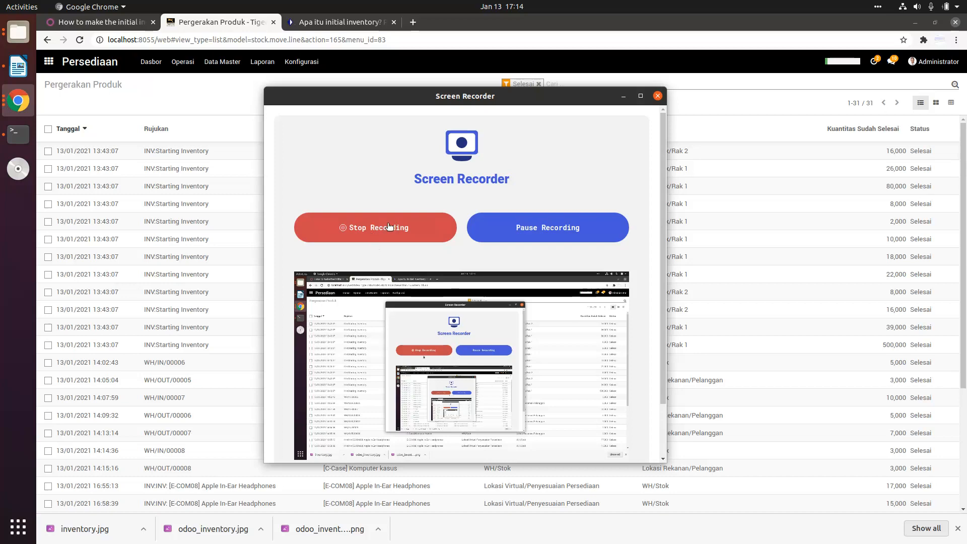